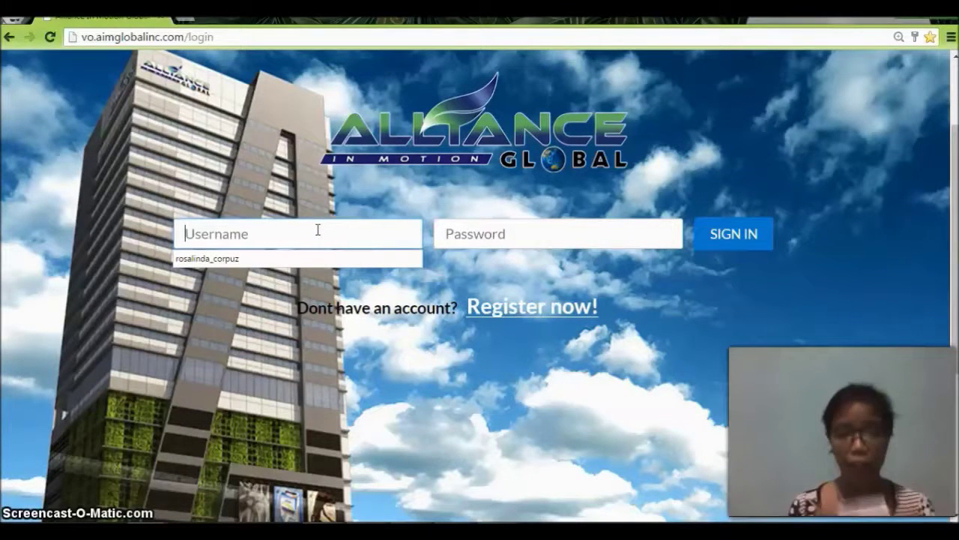
# Sign in with the saved username suggestion and the account password
pyautogui.write('gener')
pyautogui.press('Down')
pyautogui.press('Return')
pyautogui.click(473, 228)
pyautogui.write('•••••••••••••')
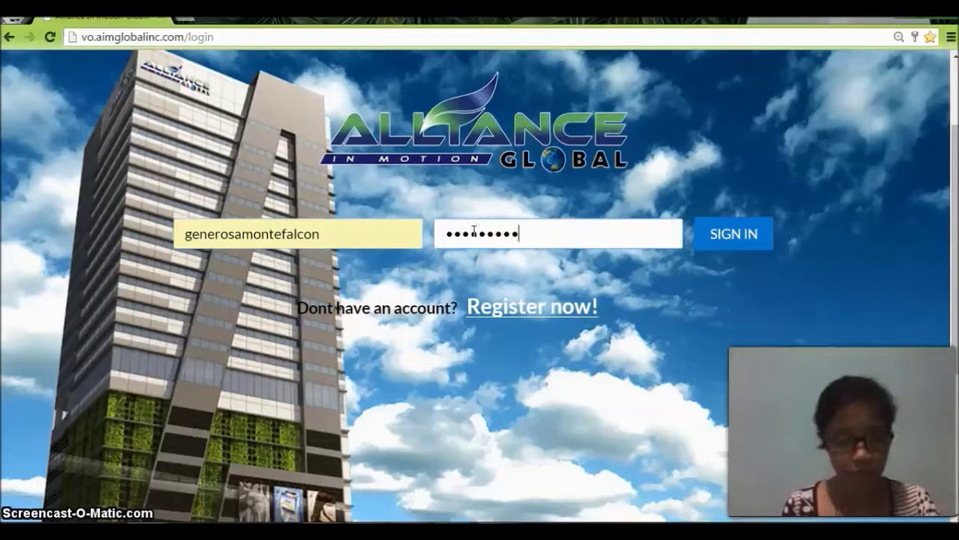
pyautogui.click(735, 236)
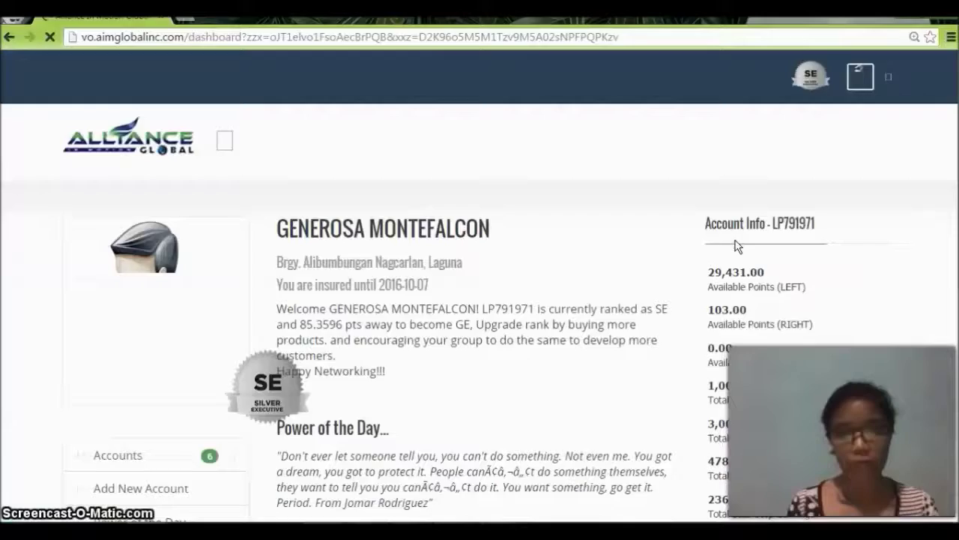
# Open the Genealogy page from the menu beside the Alliance logo
pyautogui.click(224, 141)
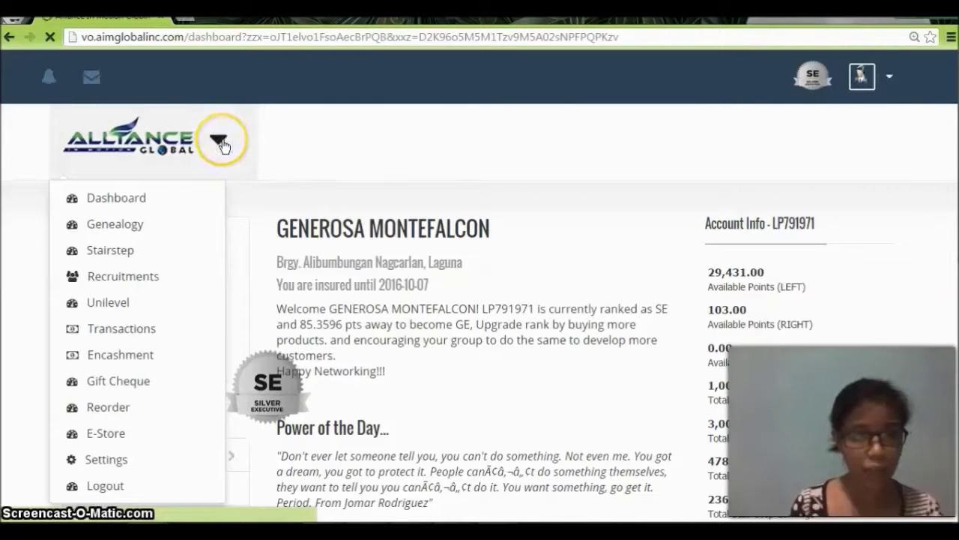
pyautogui.click(140, 226)
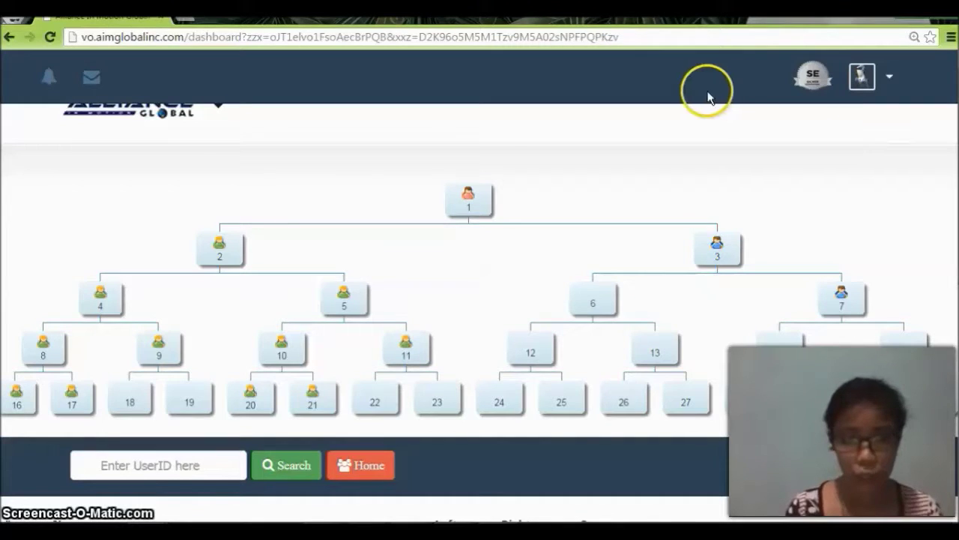
# Preview tree members, scroll down to the member table, and select row 7's member ID
pyautogui.moveTo(467, 208)
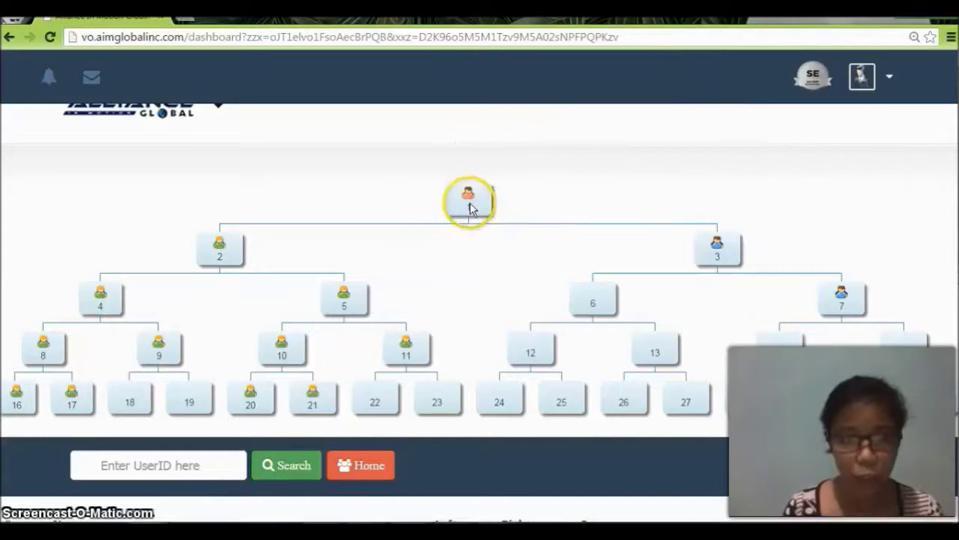
pyautogui.moveTo(105, 311)
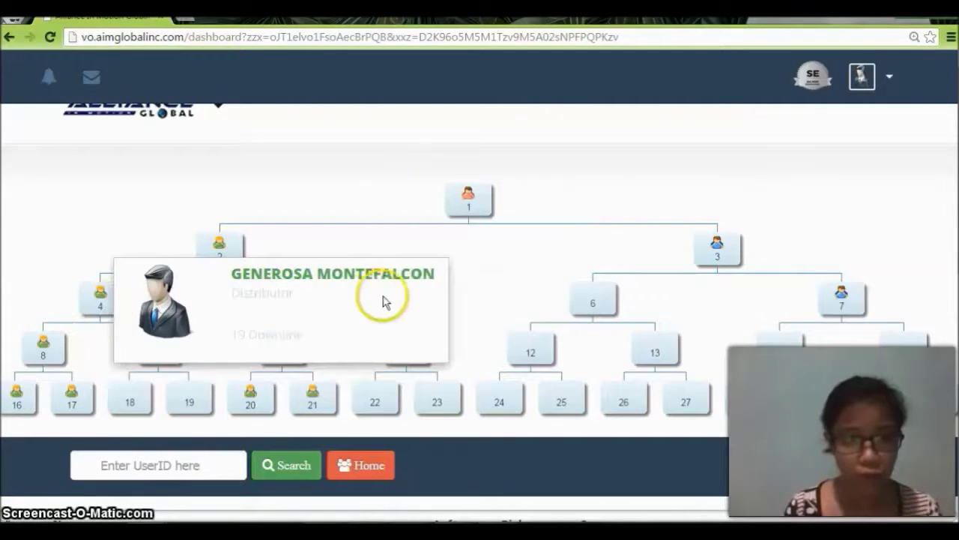
pyautogui.moveTo(712, 253)
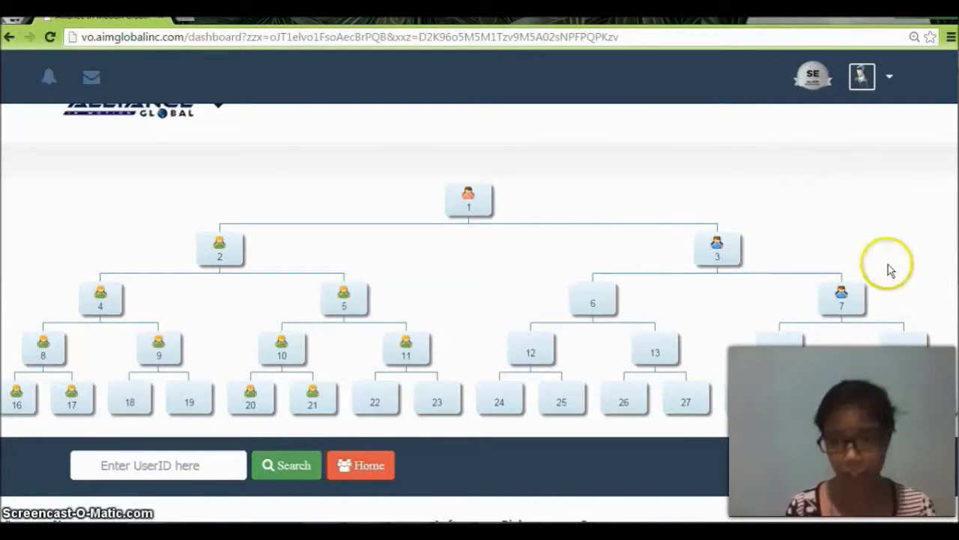
pyautogui.scroll(-1, 948, 196)
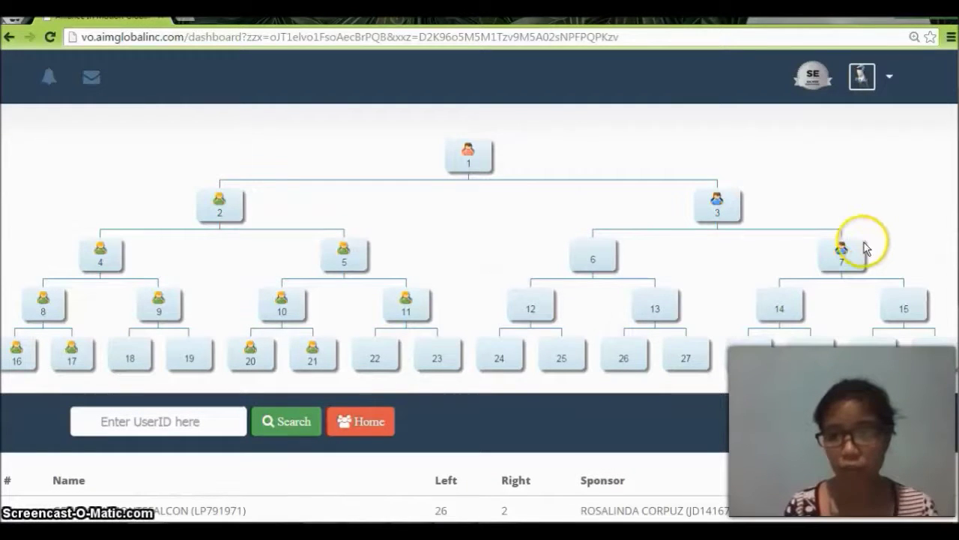
pyautogui.moveTo(824, 262)
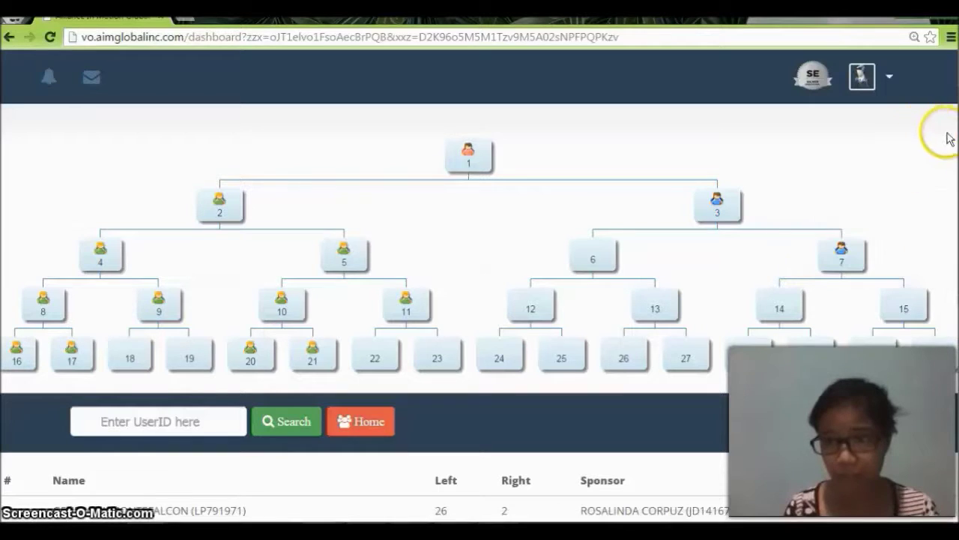
pyautogui.scroll(-3, 957, 154)
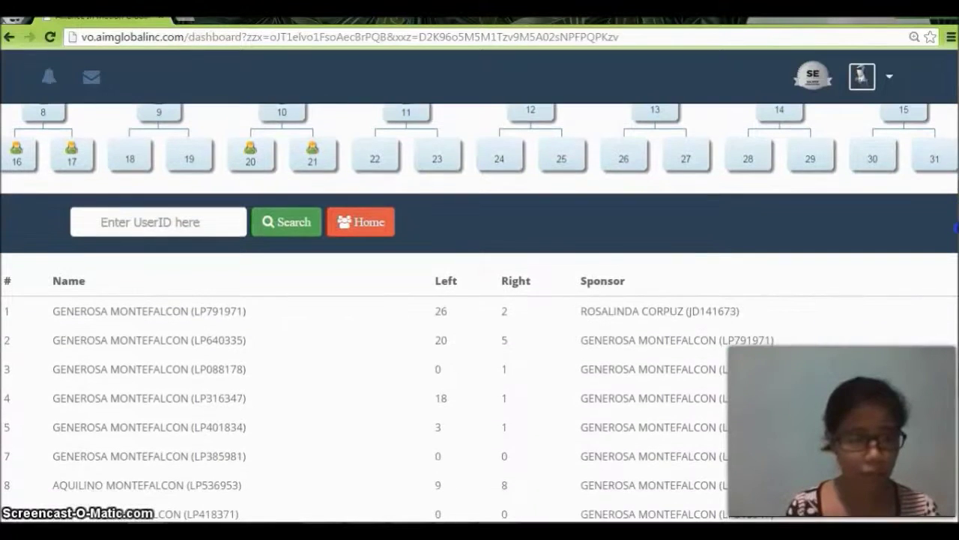
pyautogui.moveTo(235, 456)
pyautogui.mouseDown()
pyautogui.moveTo(206, 456)
pyautogui.moveTo(242, 464)
pyautogui.mouseUp()
pyautogui.hotkey('ctrl', 'c')
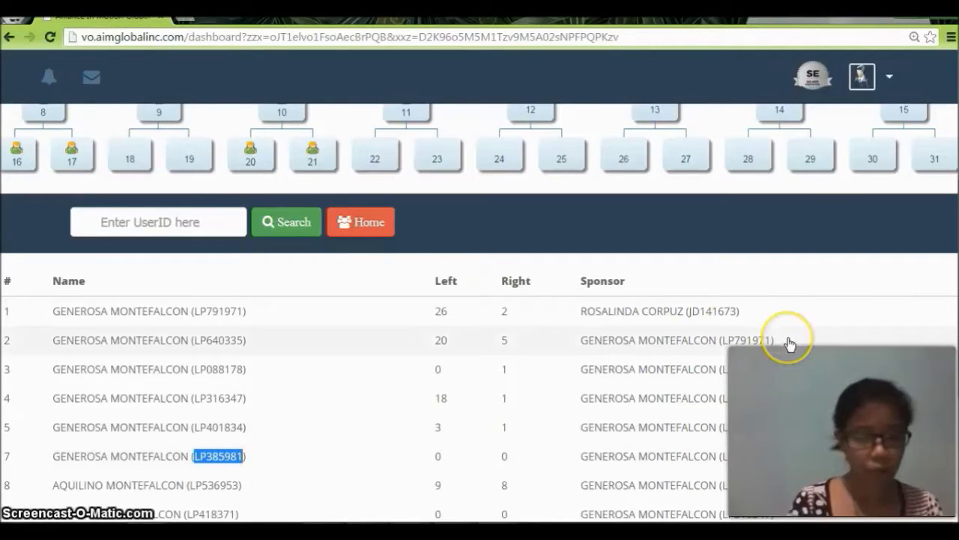
# Start Notepad from the Run prompt and paste the copied member ID into a new note
pyautogui.press('super+r')
pyautogui.write('notepad')
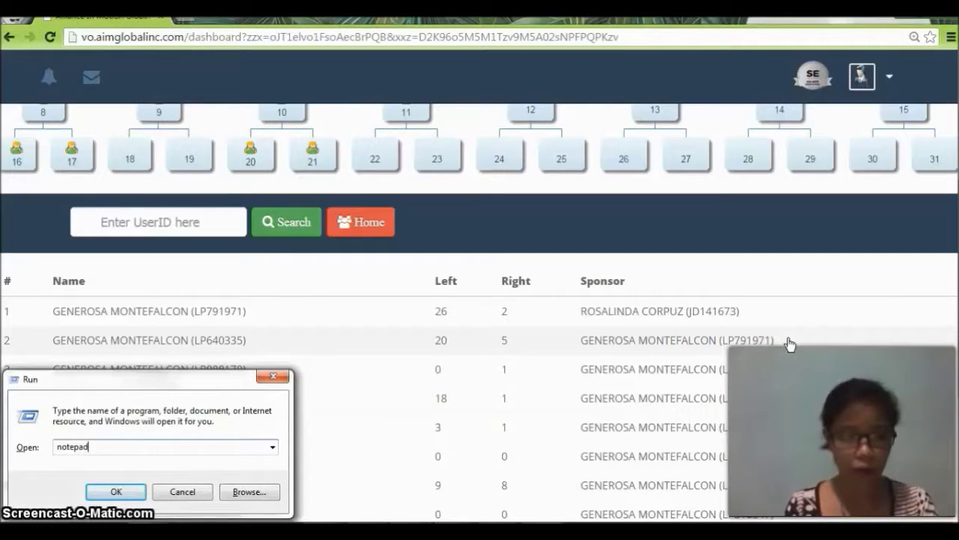
pyautogui.press('Return')
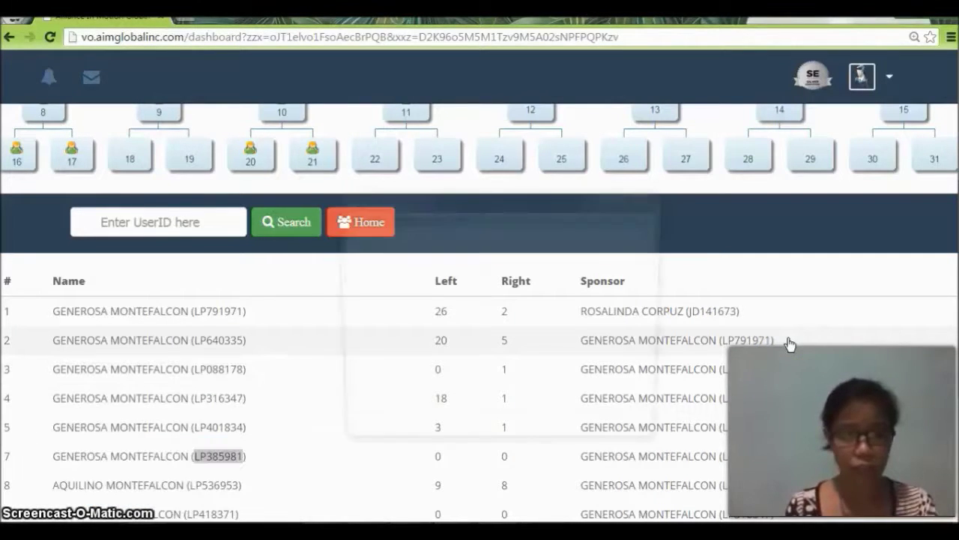
pyautogui.hotkey('ctrl', 'v')
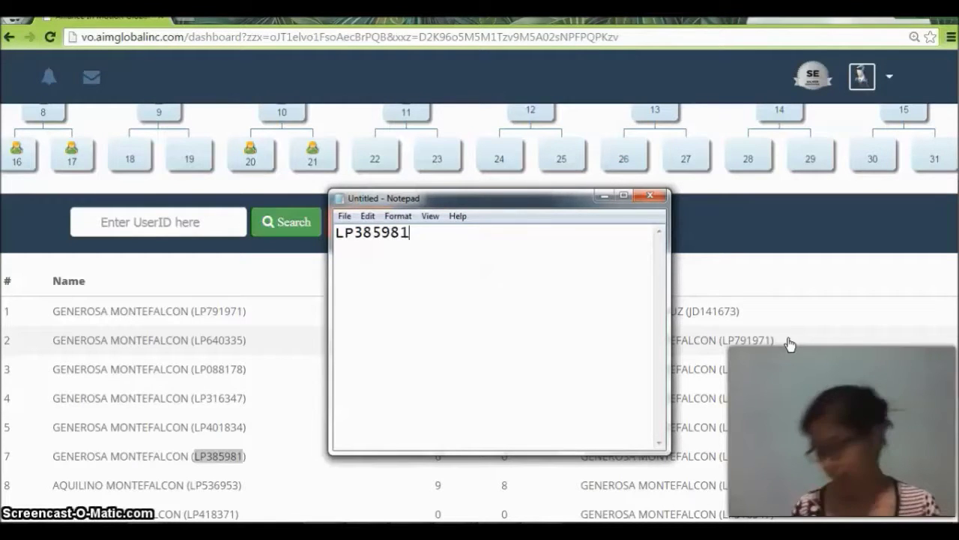
# Return to the browser, log out of the member account, and open the Register now! form
pyautogui.click(532, 79)
pyautogui.click(218, 139)
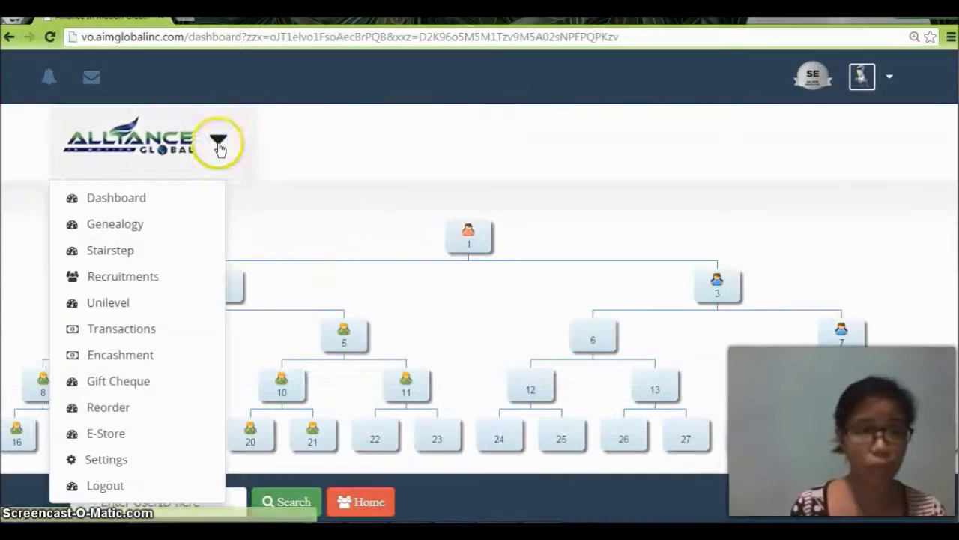
pyautogui.click(88, 485)
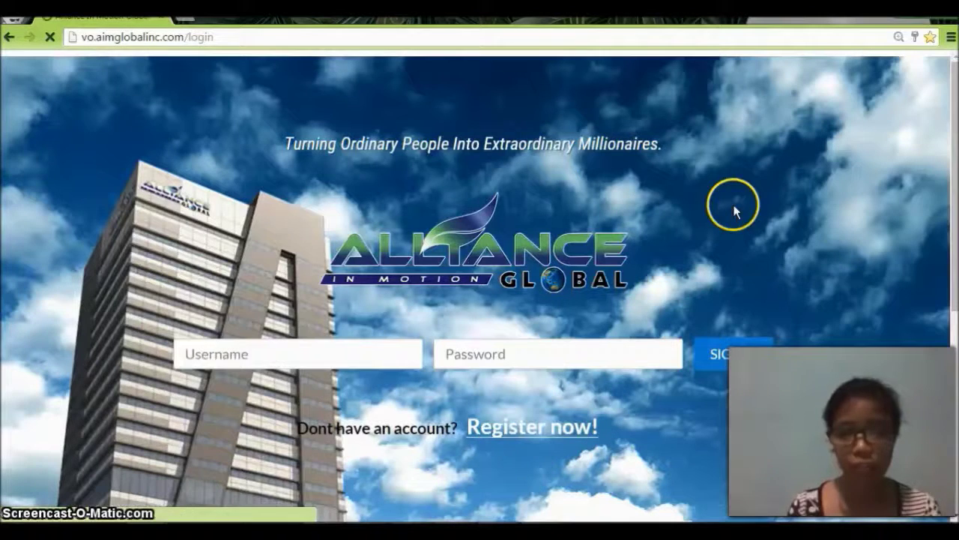
pyautogui.click(546, 429)
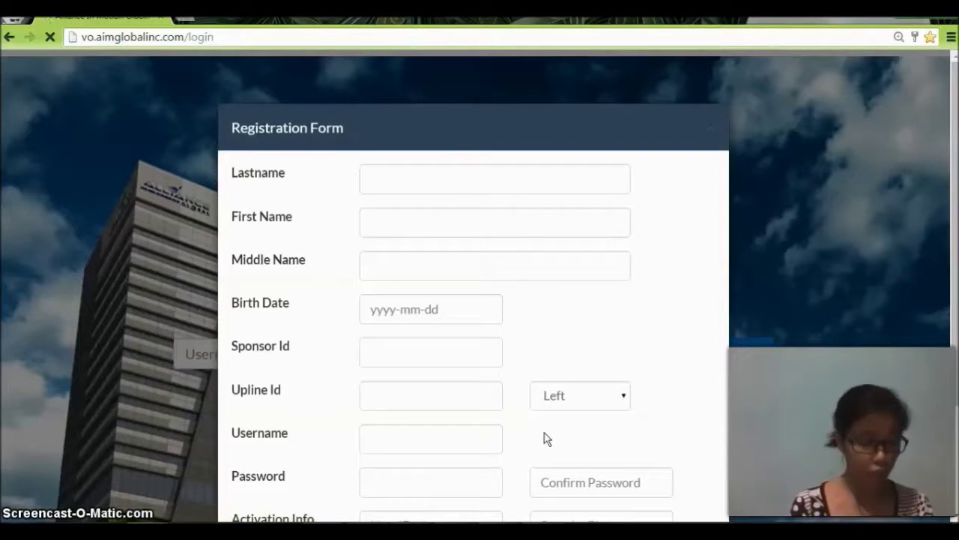
# Enter the member's last, first and middle names in the registration form
pyautogui.click(439, 174)
pyautogui.click(441, 175)
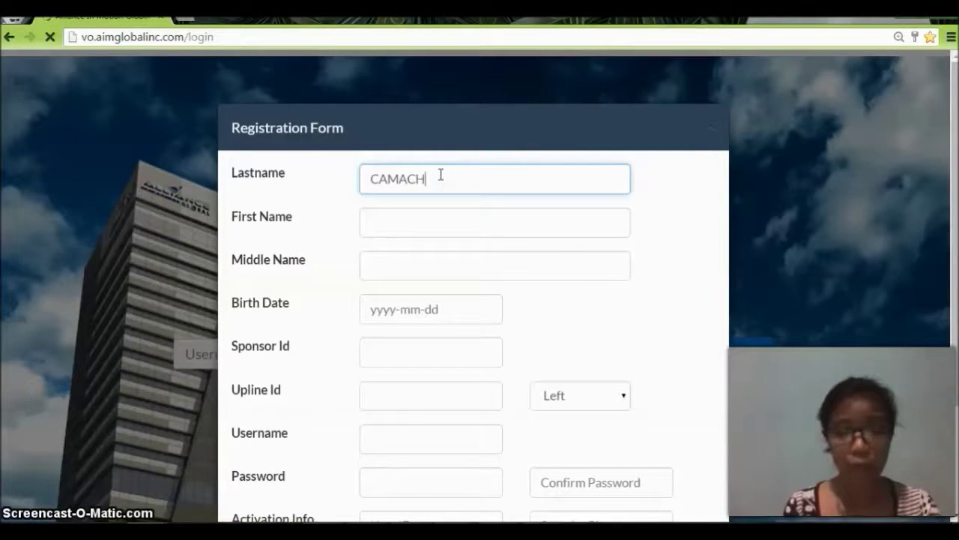
pyautogui.click(420, 219)
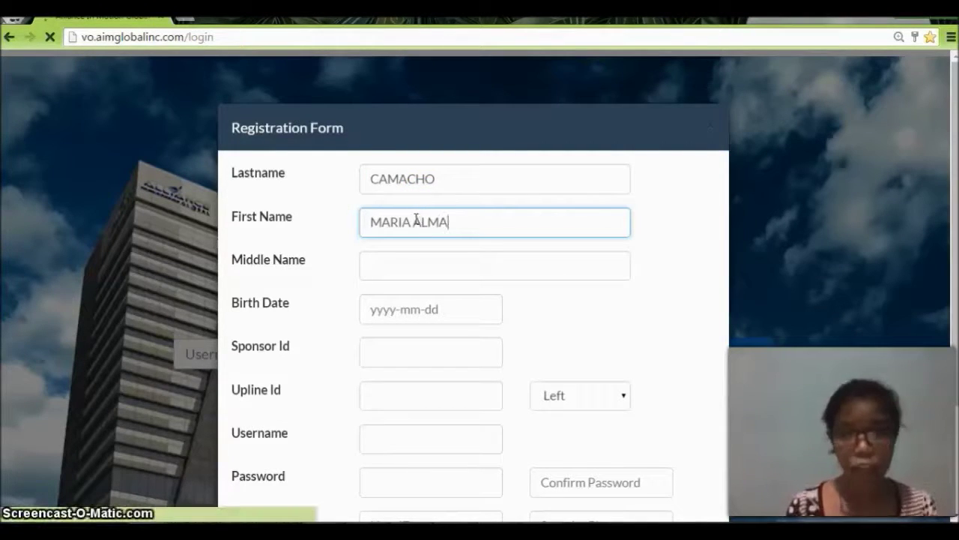
pyautogui.moveTo(412, 221); pyautogui.dragTo(368, 220)
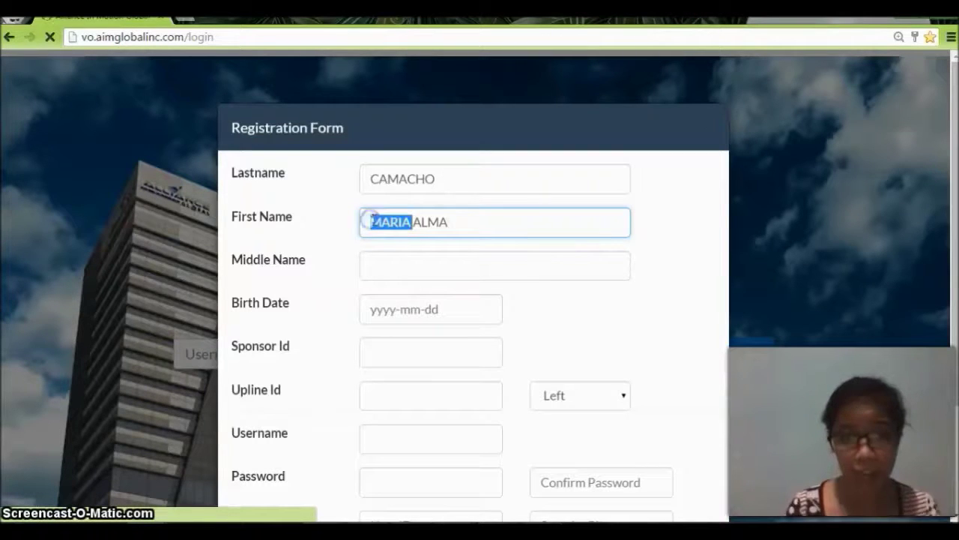
pyautogui.click(412, 221)
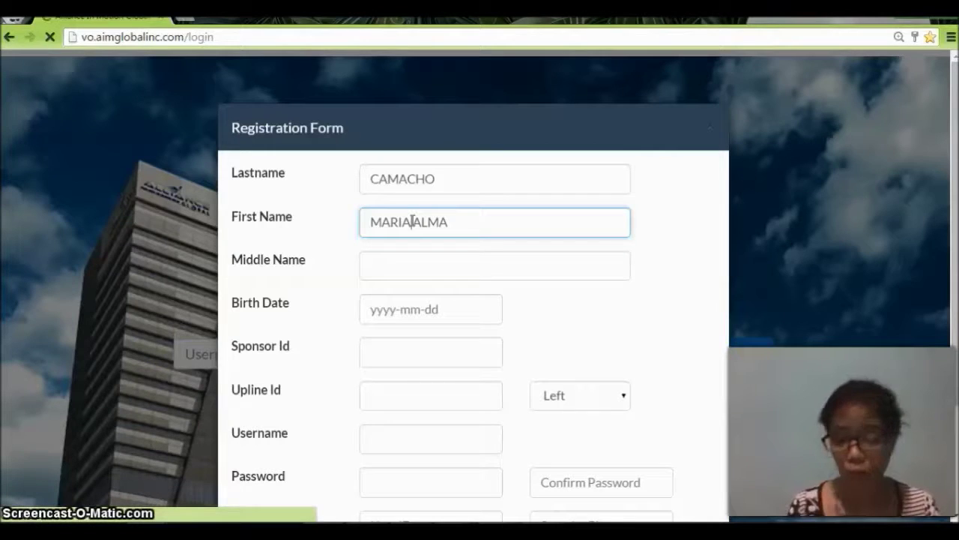
pyautogui.click(412, 219)
pyautogui.press('BackSpace')
pyautogui.click(501, 203)
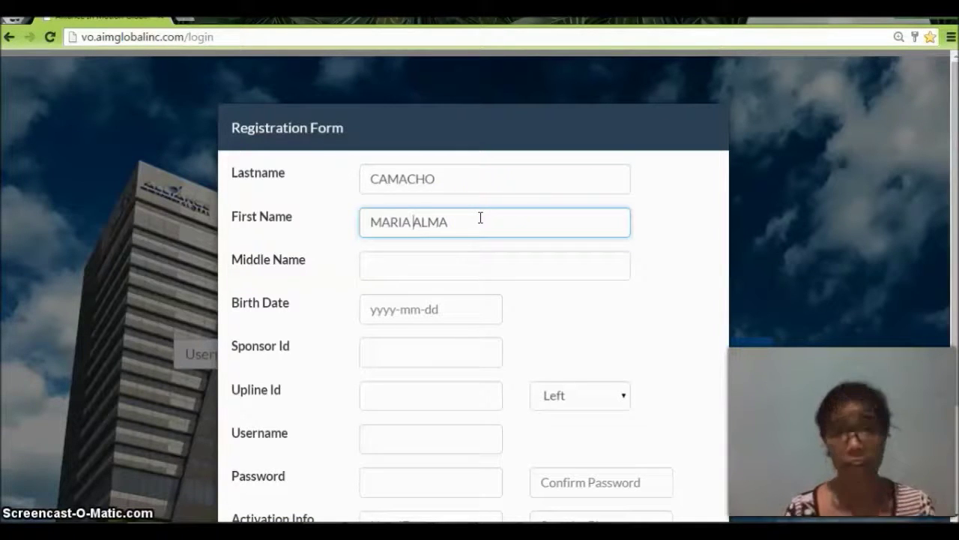
pyautogui.click(441, 263)
# Paste the birth date and pick day 20 in the date picker
pyautogui.click(451, 308)
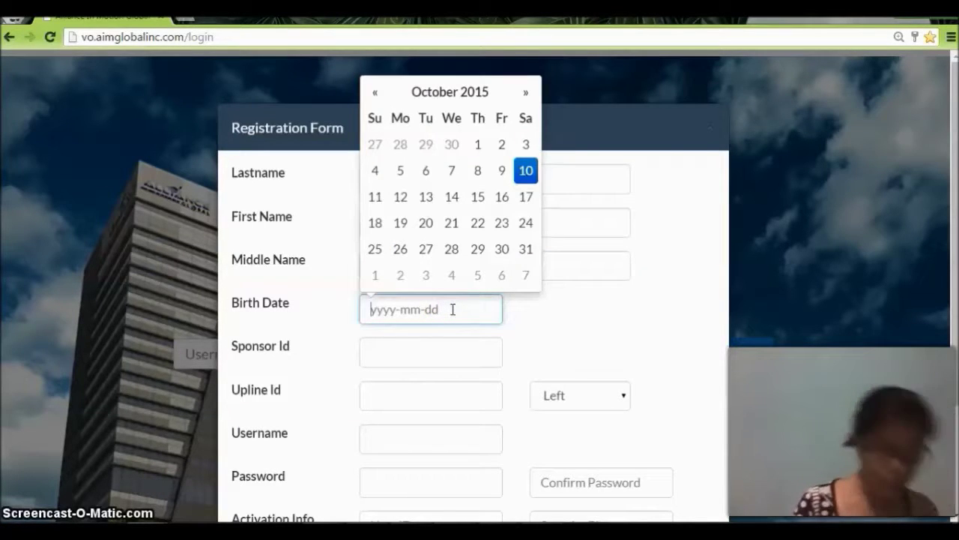
pyautogui.click(374, 218)
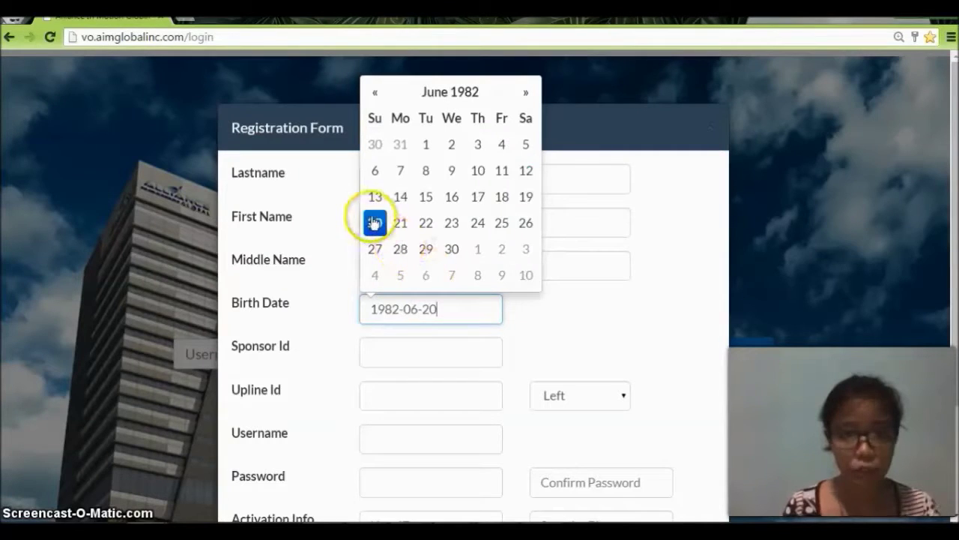
pyautogui.scroll(-3, 674, 338)
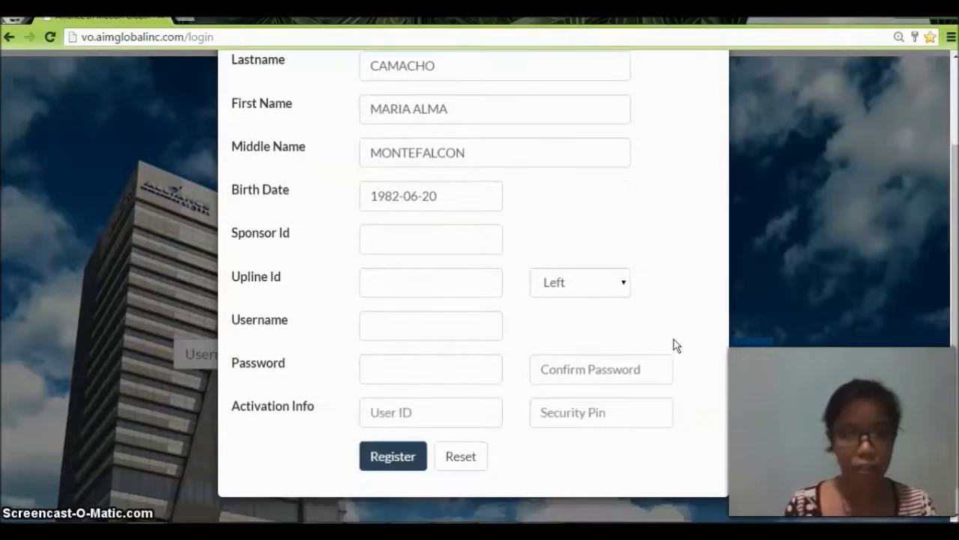
# Copy the sponsor ID from Notepad into both Sponsor Id and Upline Id
pyautogui.hotkey('alt', 'Tab')
pyautogui.doubleClick(334, 230)
pyautogui.hotkey('ctrl', 'c')
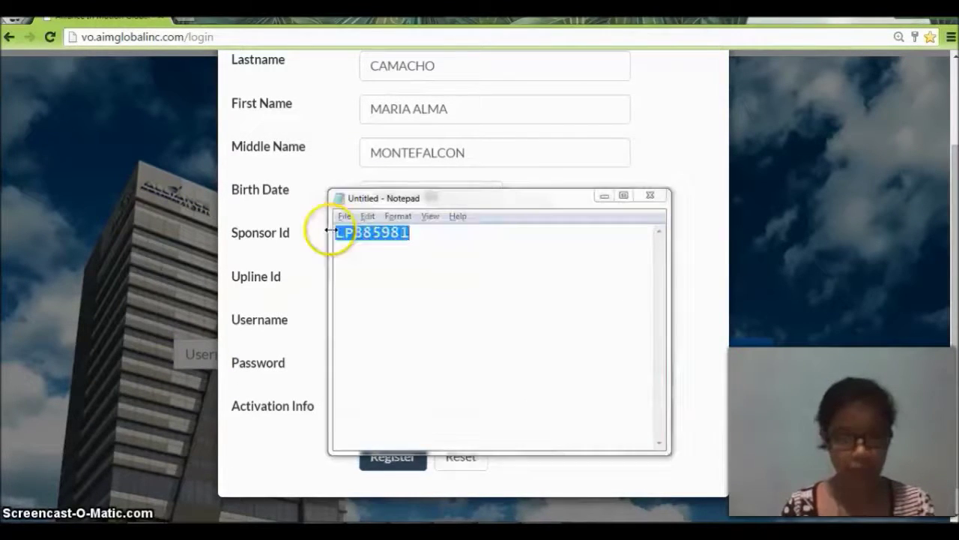
pyautogui.hotkey('alt', 'Tab')
pyautogui.click(370, 237)
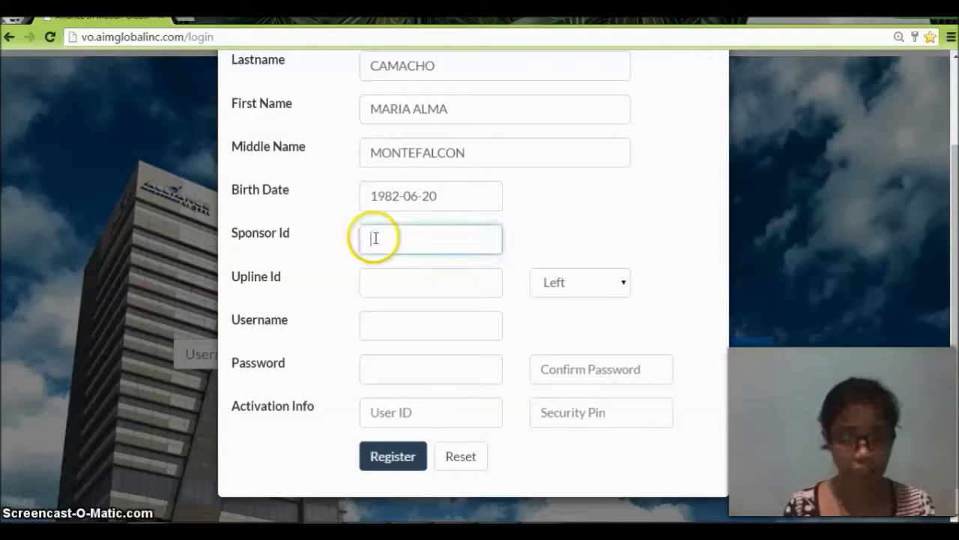
pyautogui.hotkey('ctrl', 'v')
pyautogui.click(377, 275)
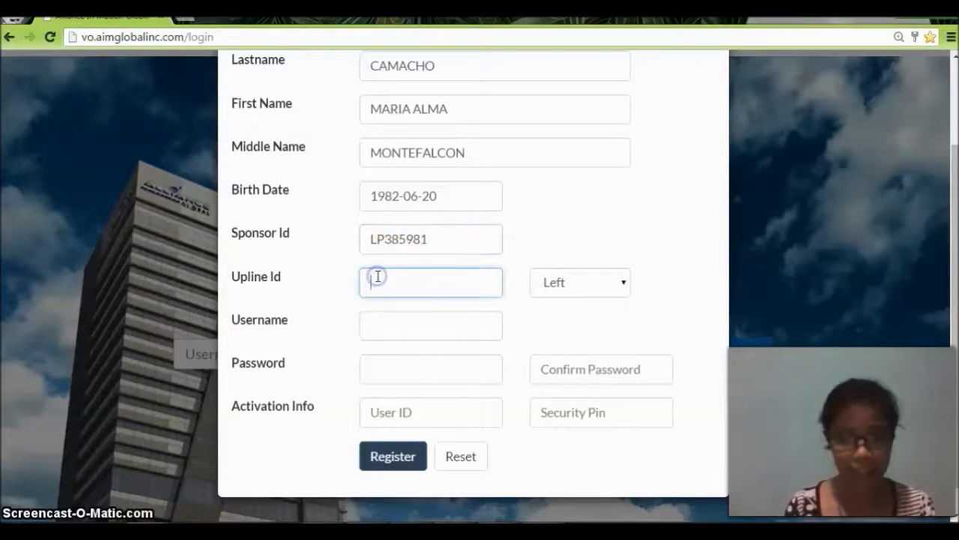
pyautogui.hotkey('ctrl', 'v')
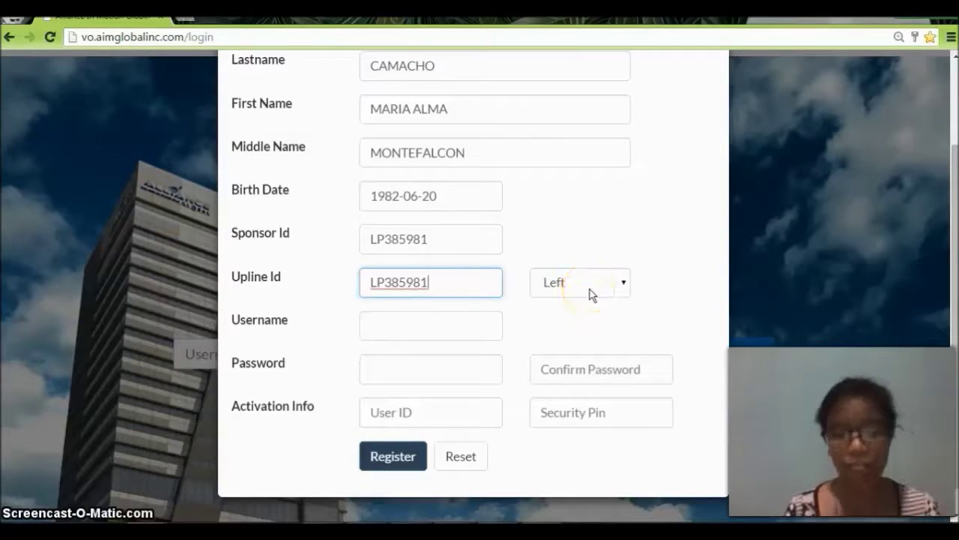
# Enter the member's chosen username
pyautogui.click(468, 315)
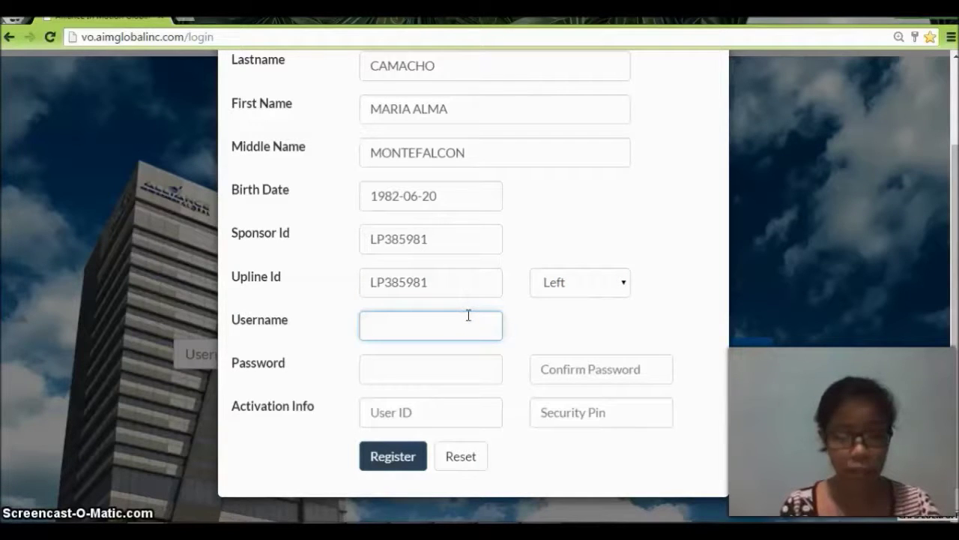
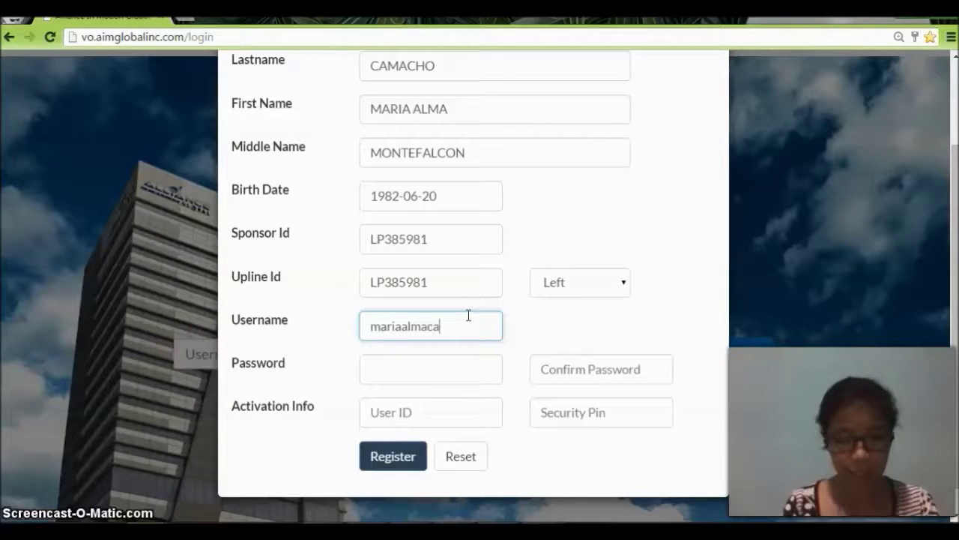
pyautogui.click(450, 356)
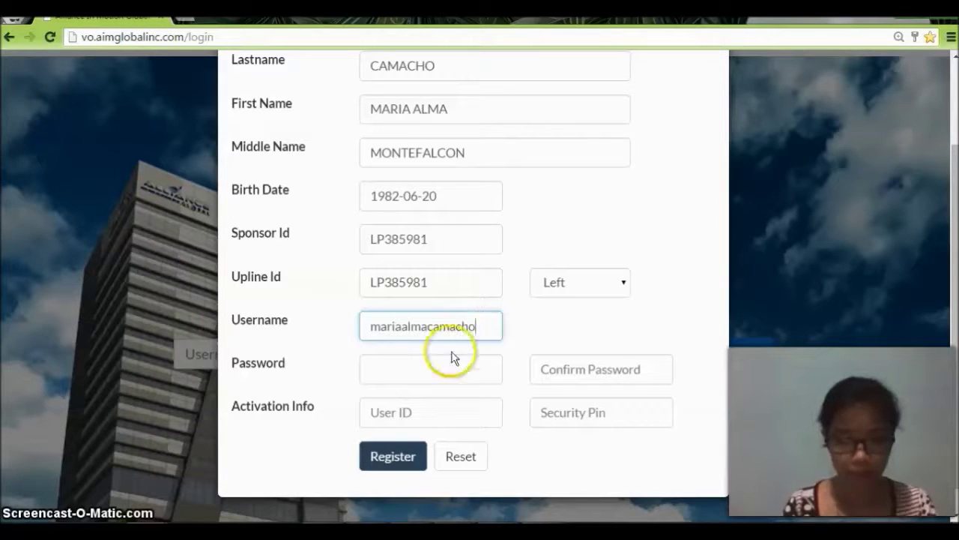
# Enter the same masked password in both Password and Confirm Password
pyautogui.write('•••••••••')
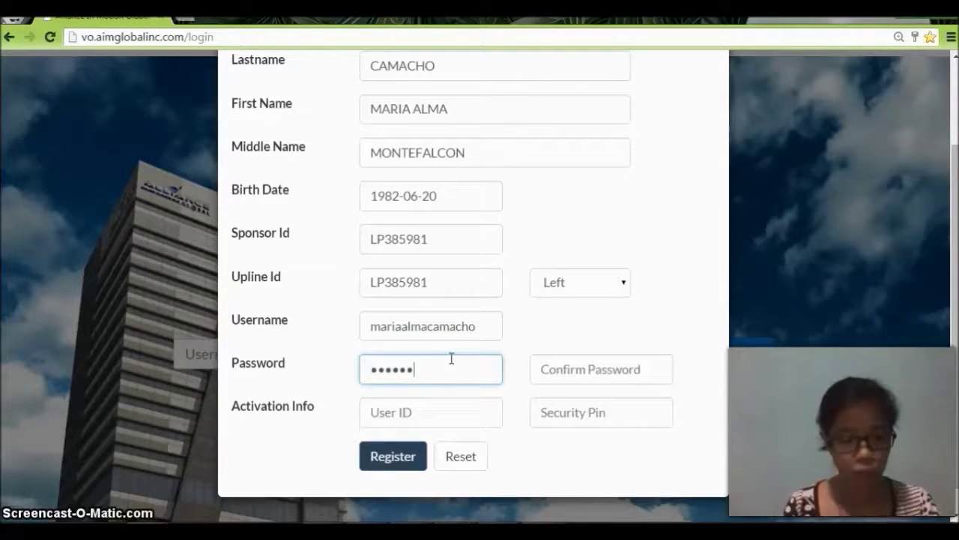
pyautogui.click(558, 373)
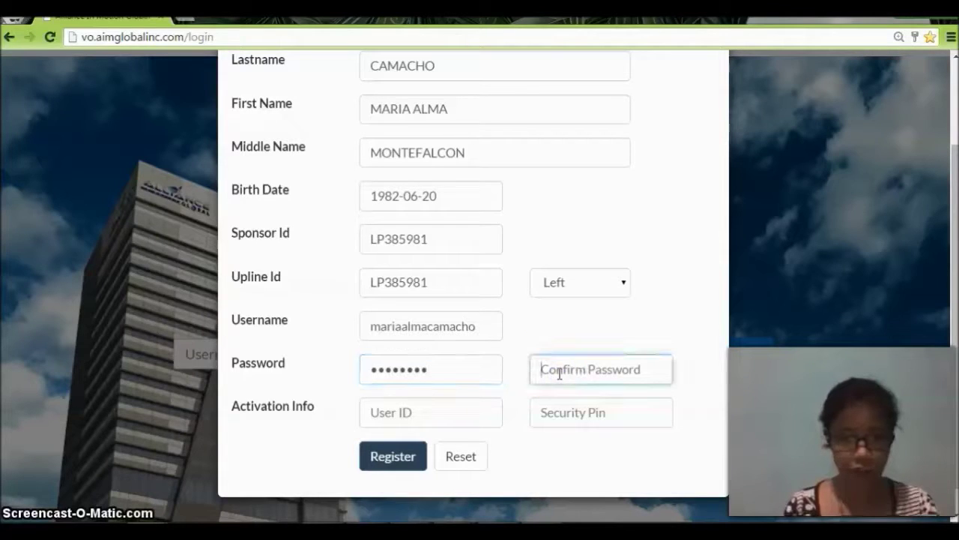
pyautogui.write('•••••••••')
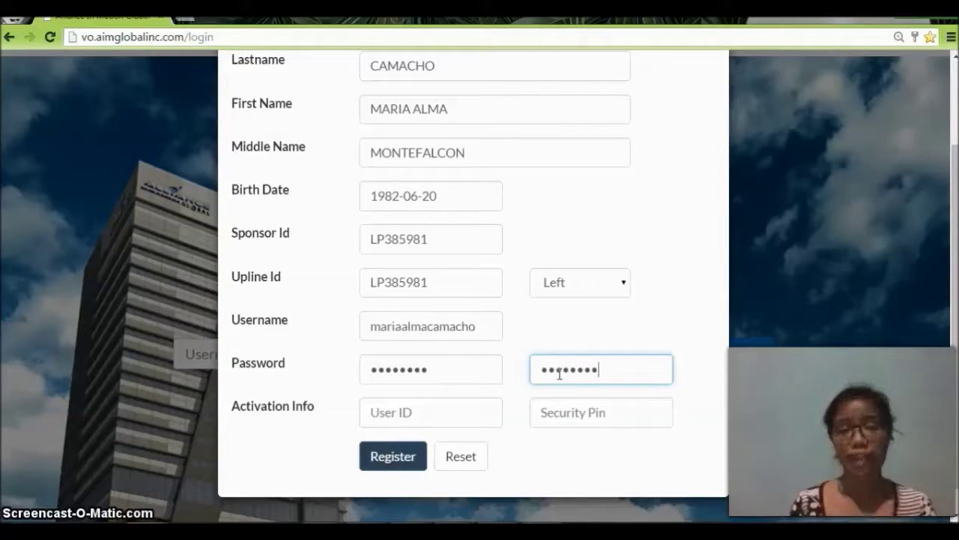
pyautogui.click(442, 408)
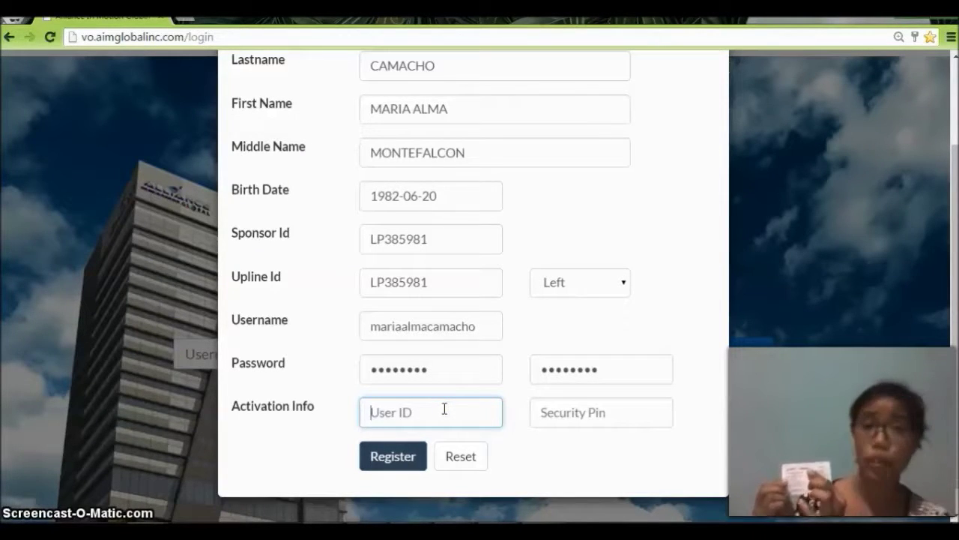
# Paste the activation User ID and Security Pin, changing the pin's first character to O
pyautogui.click(405, 414)
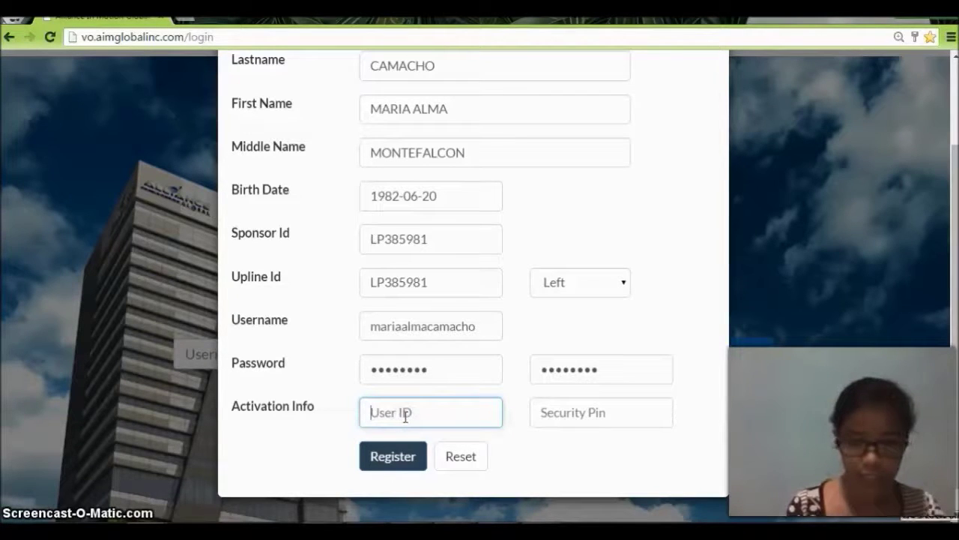
pyautogui.click(568, 409)
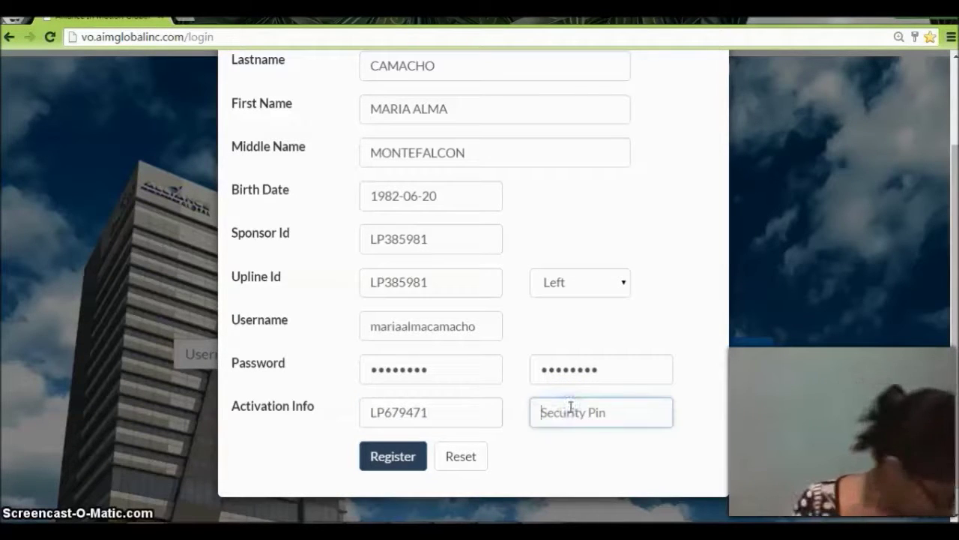
pyautogui.moveTo(550, 411); pyautogui.dragTo(538, 411)
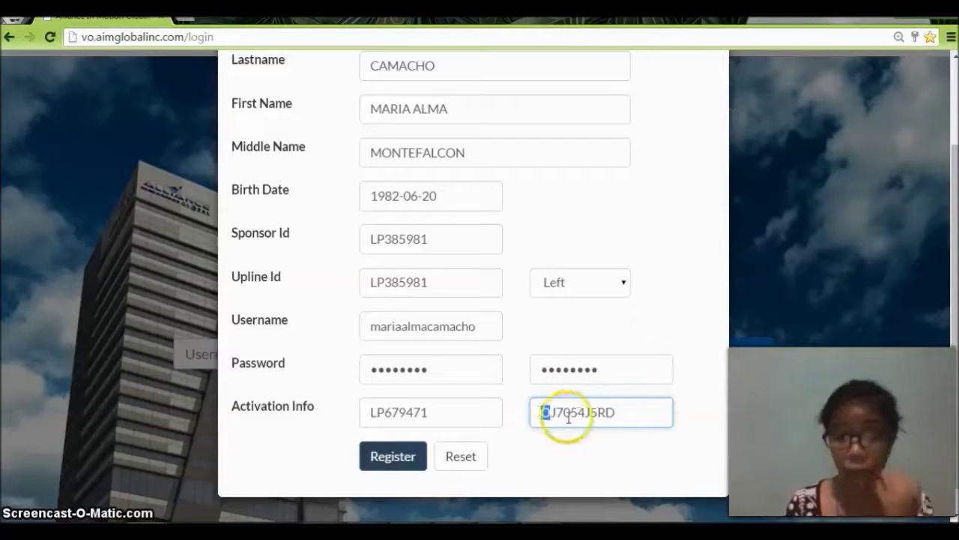
pyautogui.write('O')
pyautogui.moveTo(571, 412); pyautogui.dragTo(563, 411)
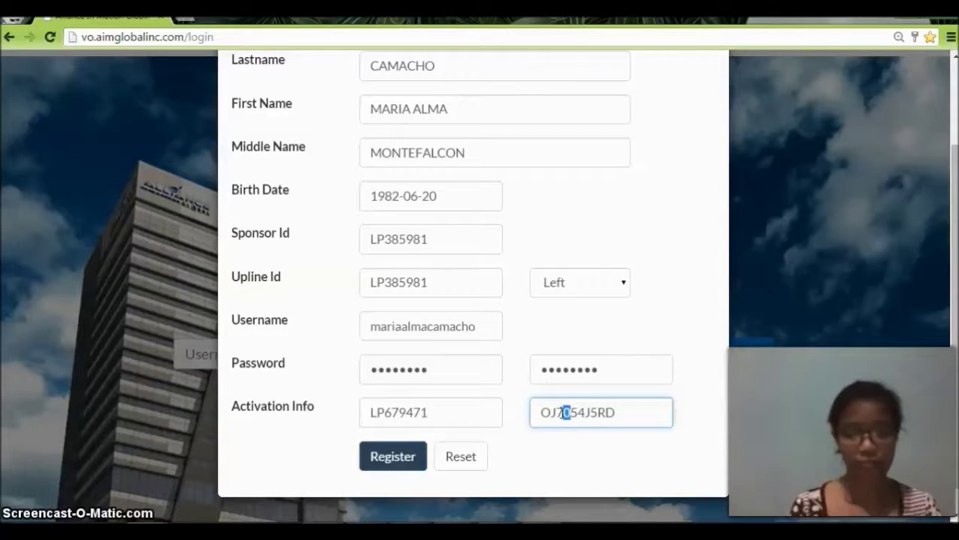
pyautogui.click(713, 349)
# Scroll through the completed form to review the entries, including First Name
pyautogui.scroll(3, 712, 349)
pyautogui.scroll(-3, 713, 349)
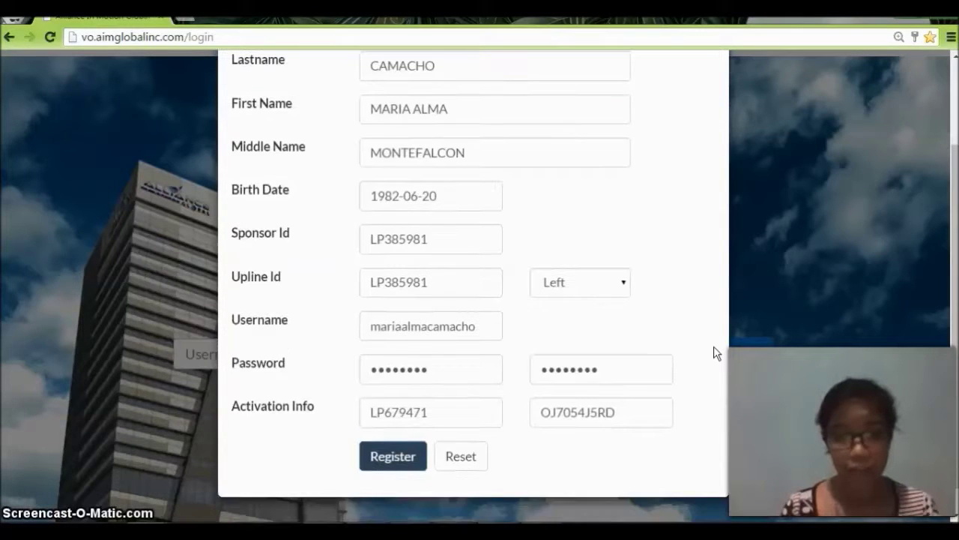
pyautogui.scroll(1, 716, 352)
pyautogui.click(660, 321)
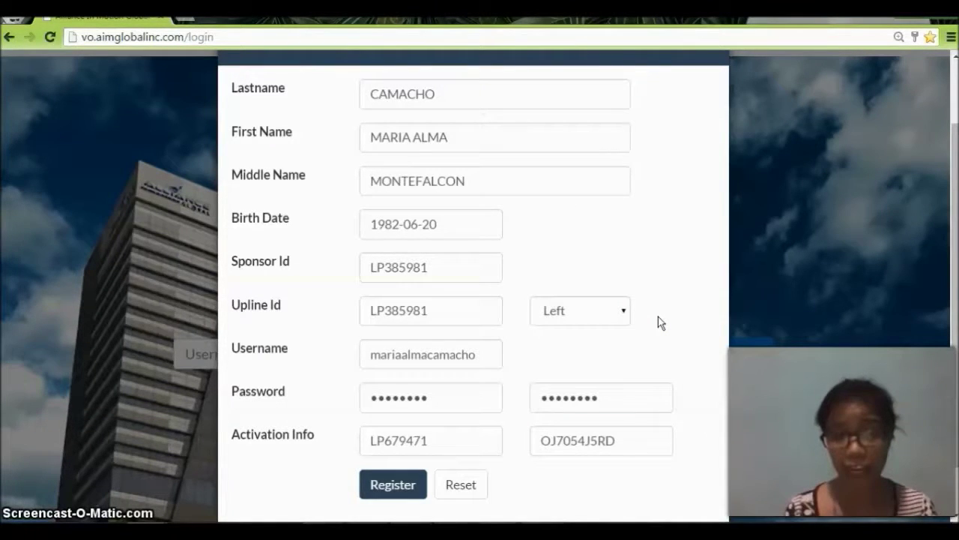
pyautogui.click(463, 132)
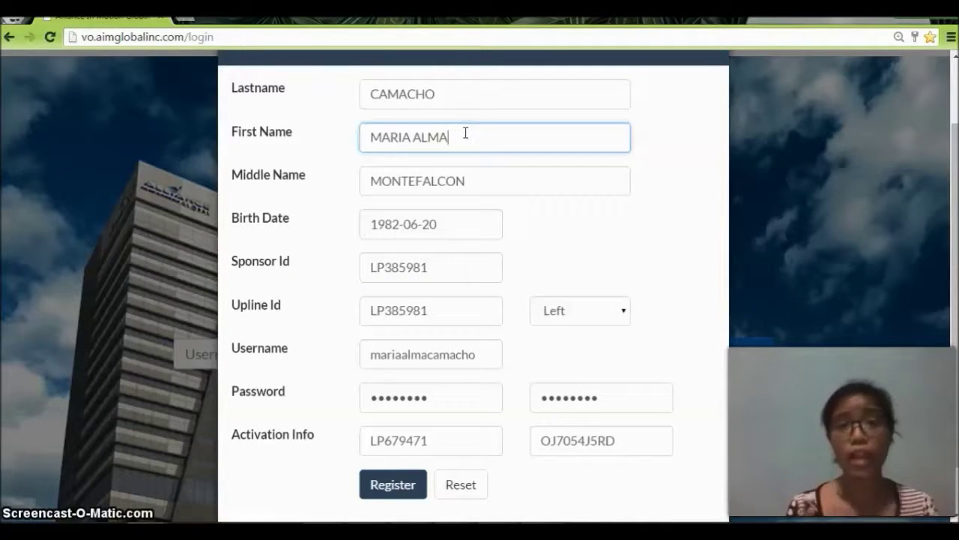
pyautogui.scroll(-1, 466, 132)
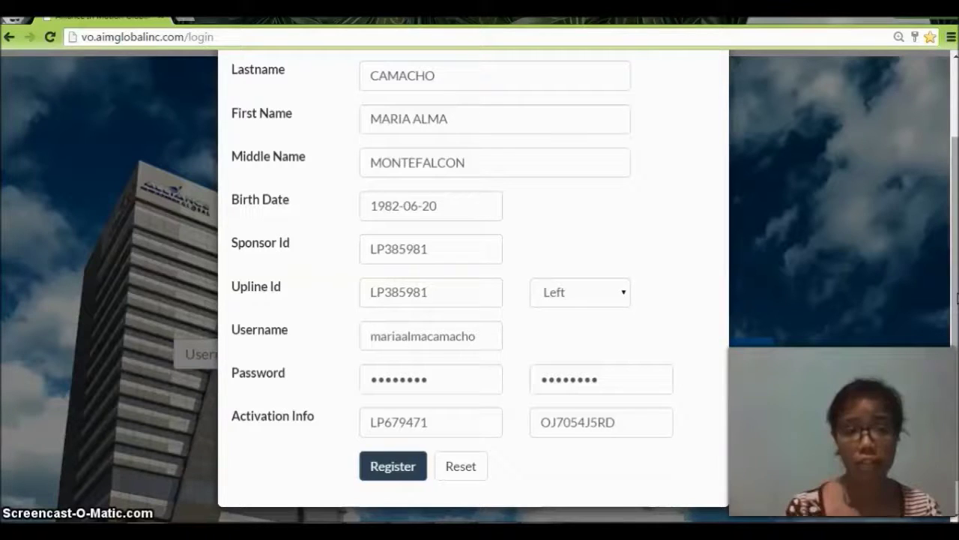
# Submit the registration, review the sponsor and left placement details, and confirm with Yes
pyautogui.click(372, 466)
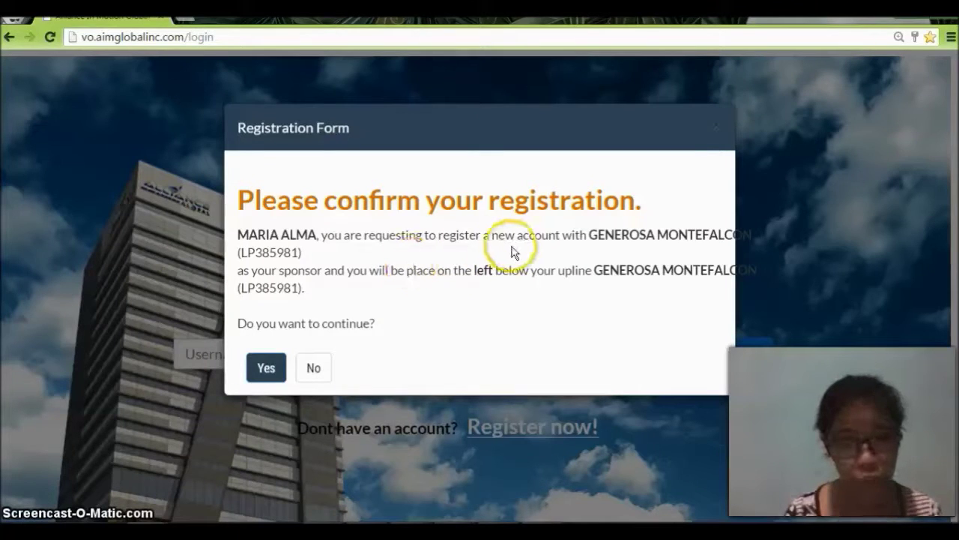
pyautogui.moveTo(322, 272); pyautogui.dragTo(243, 271)
pyautogui.moveTo(300, 252); pyautogui.dragTo(237, 252)
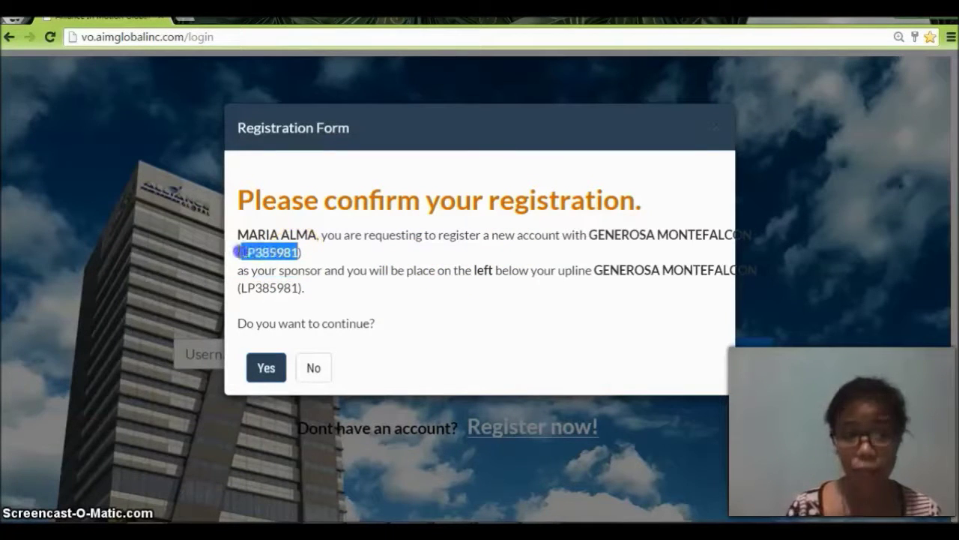
pyautogui.doubleClick(477, 272)
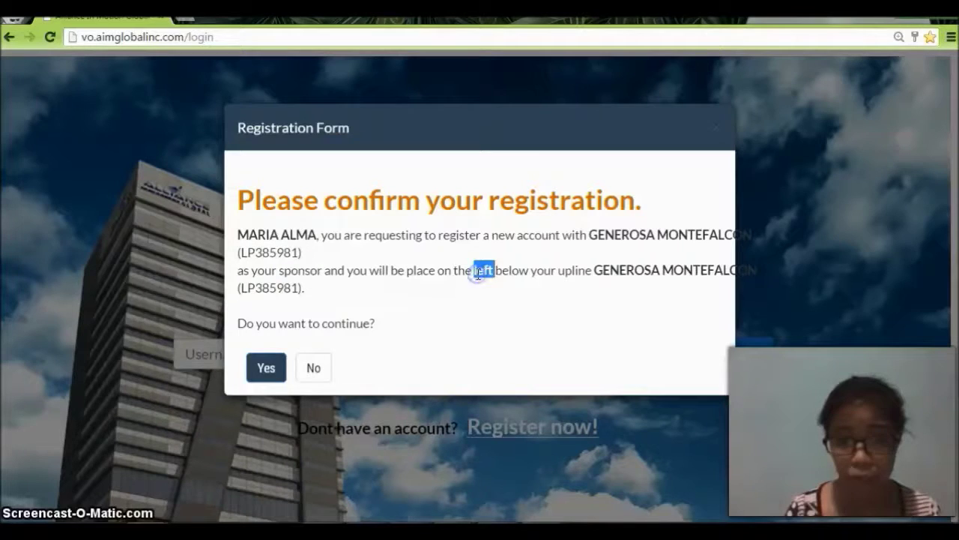
pyautogui.tripleClick(296, 278)
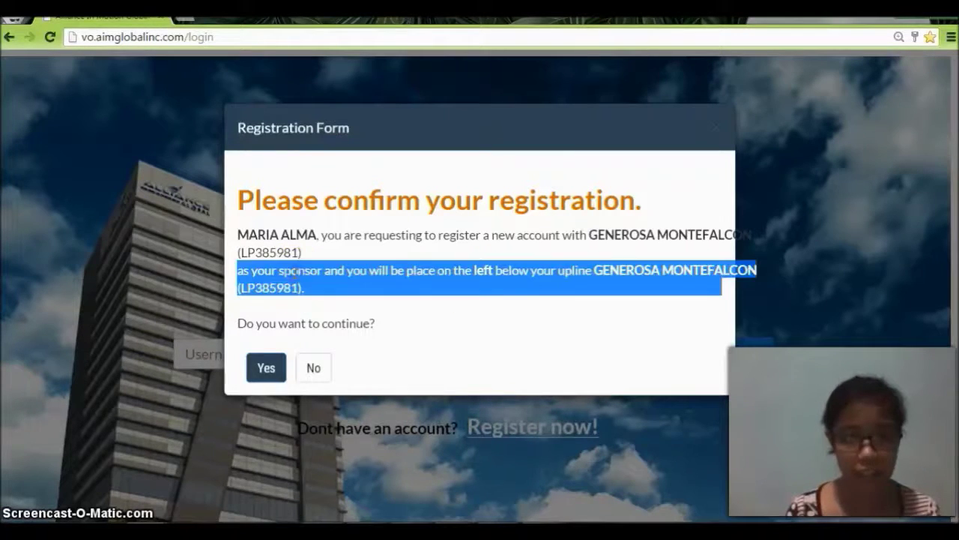
pyautogui.doubleClick(578, 270)
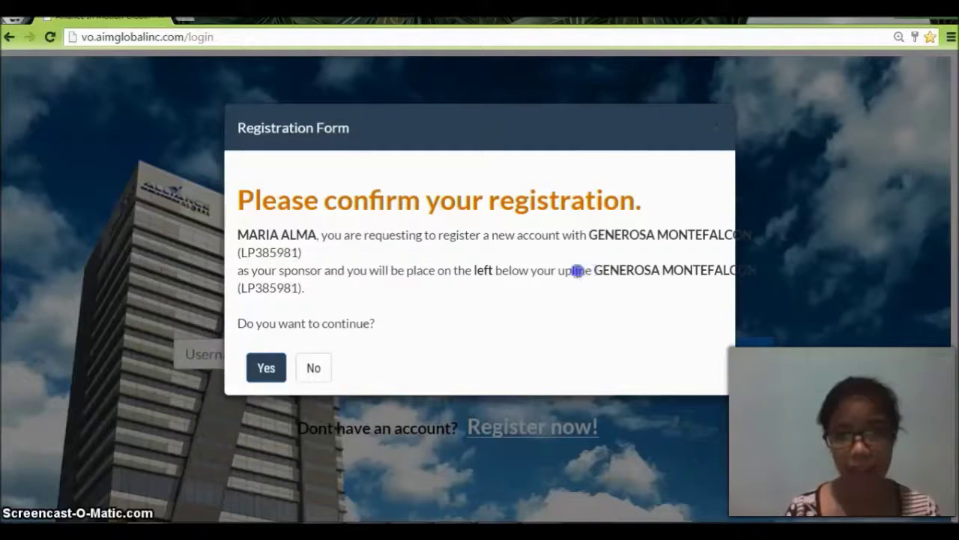
pyautogui.click(268, 291)
pyautogui.click(263, 367)
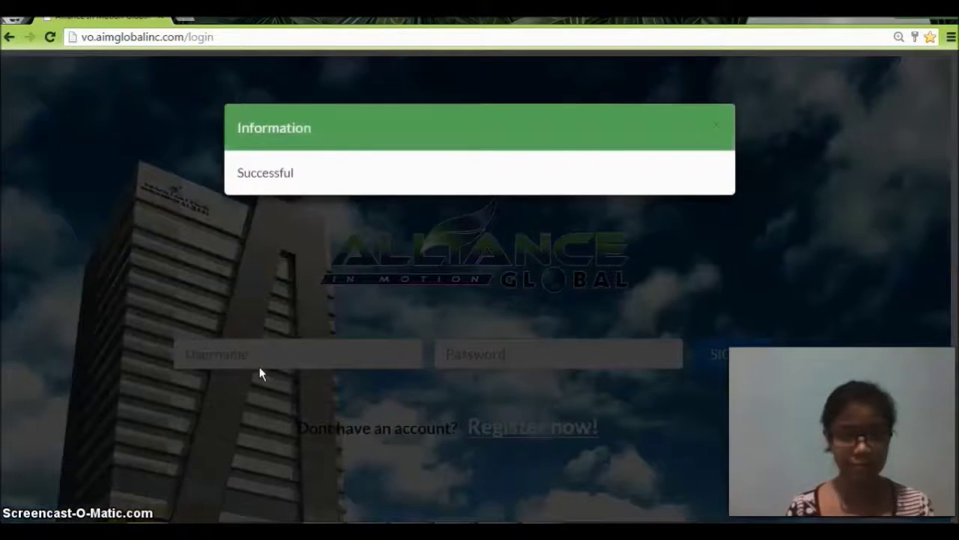
# Dismiss the registration notices and sign in with the new member's username and password
pyautogui.click(717, 126)
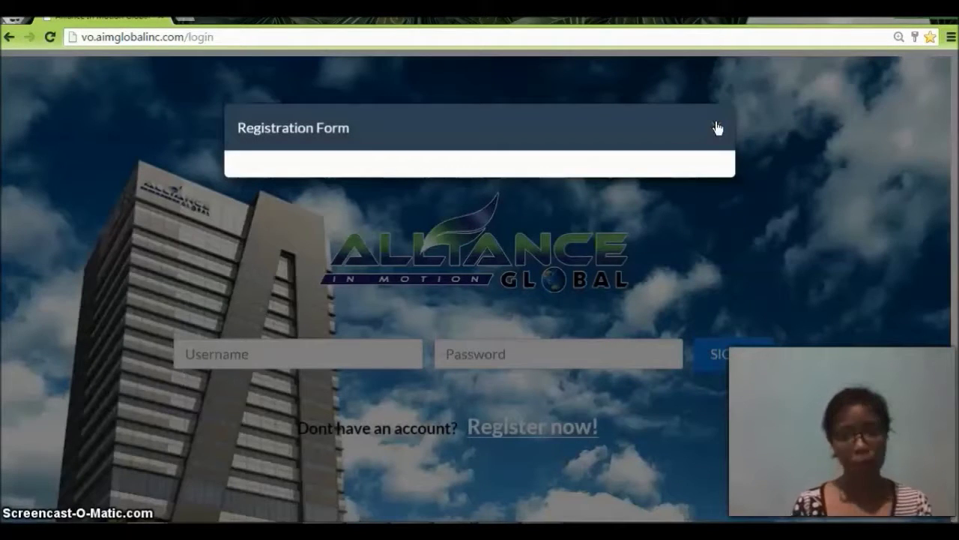
pyautogui.click(302, 349)
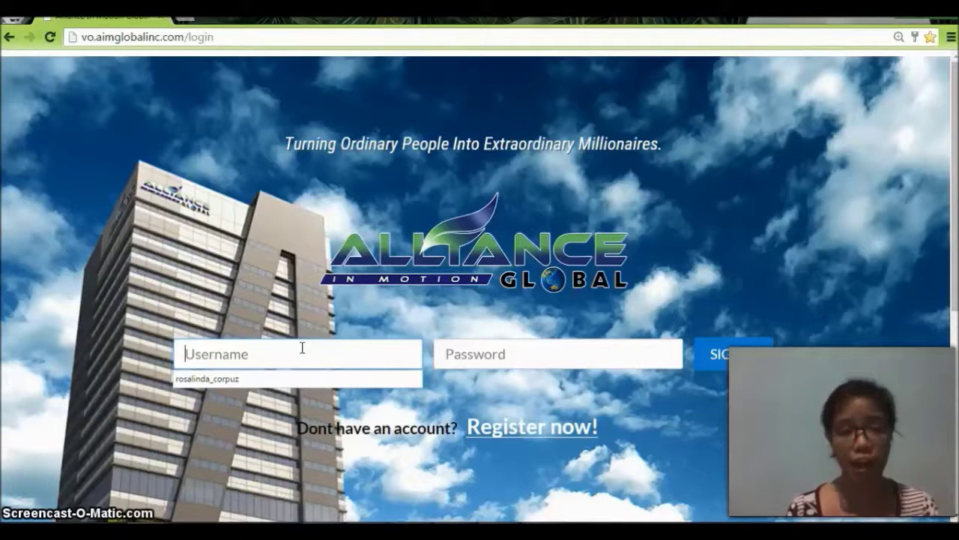
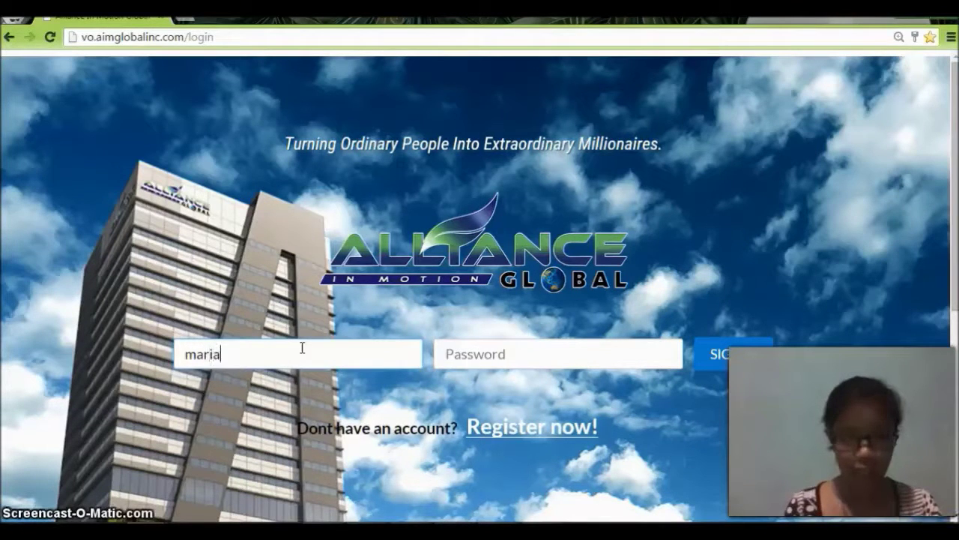
pyautogui.press('Tab')
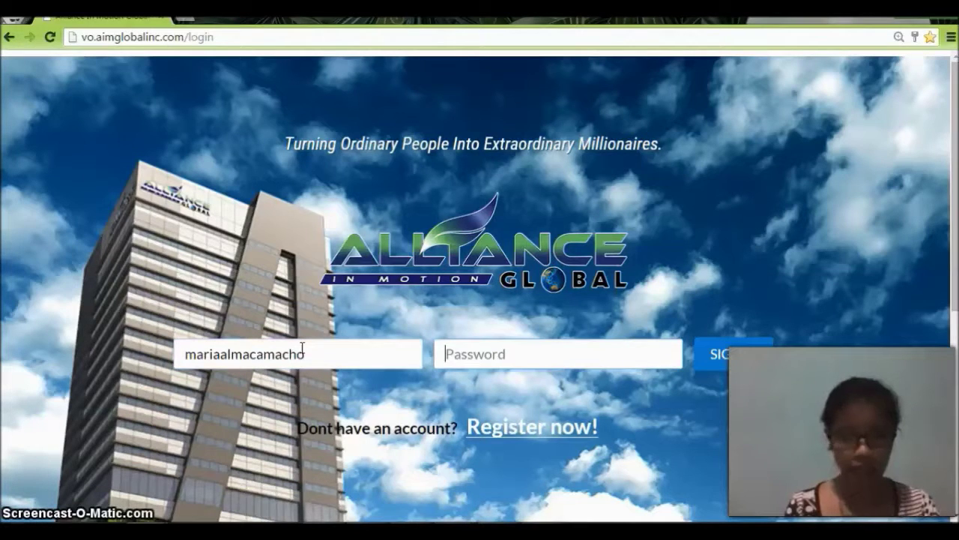
pyautogui.write('••••••••')
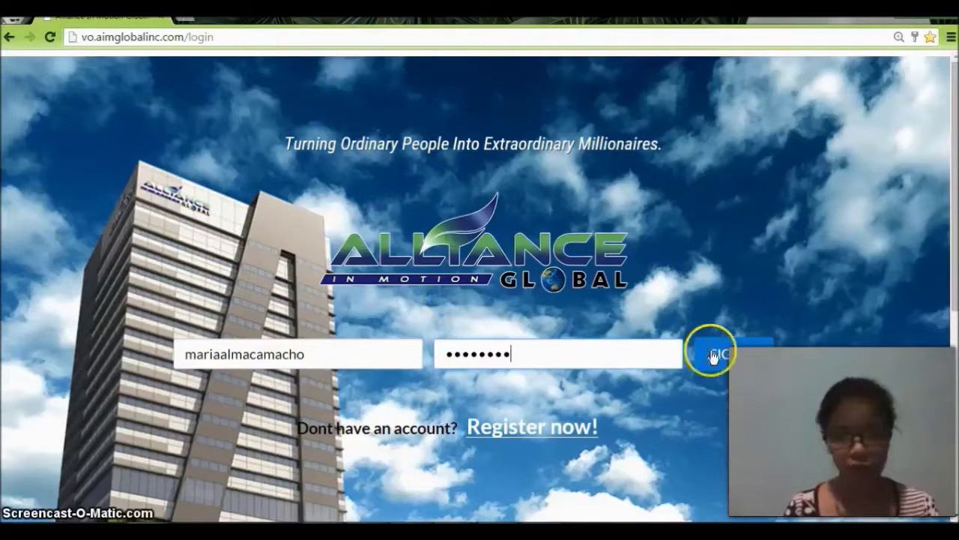
pyautogui.click(723, 359)
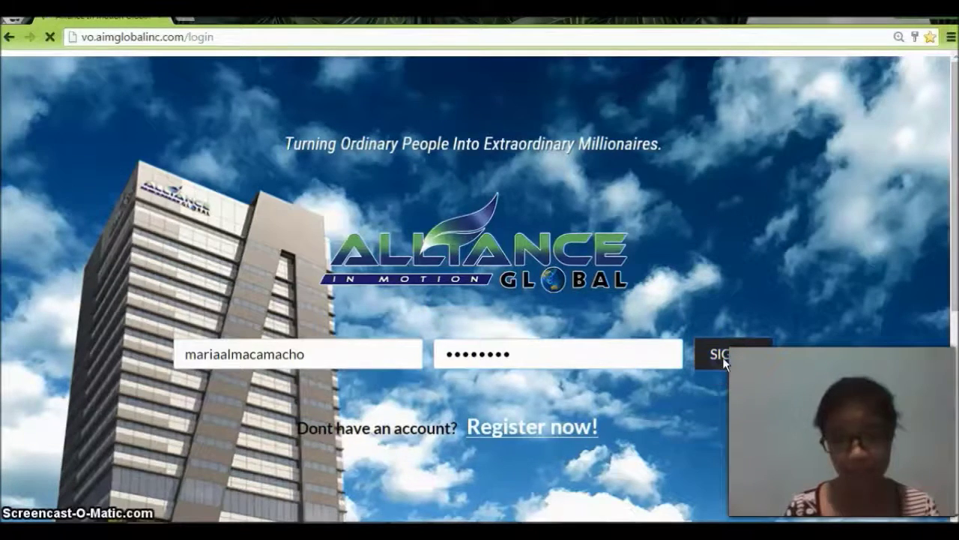
pyautogui.scroll(-2, 397, 298)
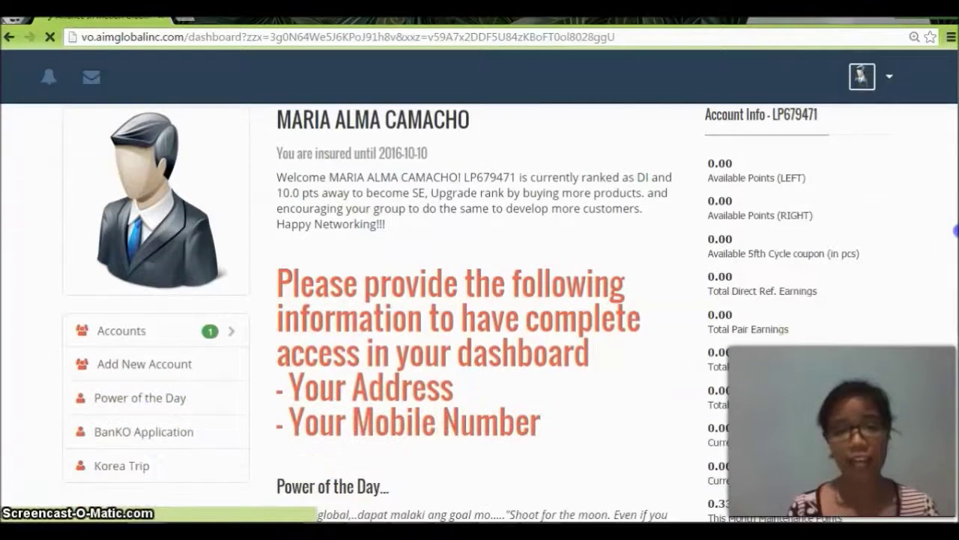
# Open the profile form and enter the member's address
pyautogui.click(449, 365)
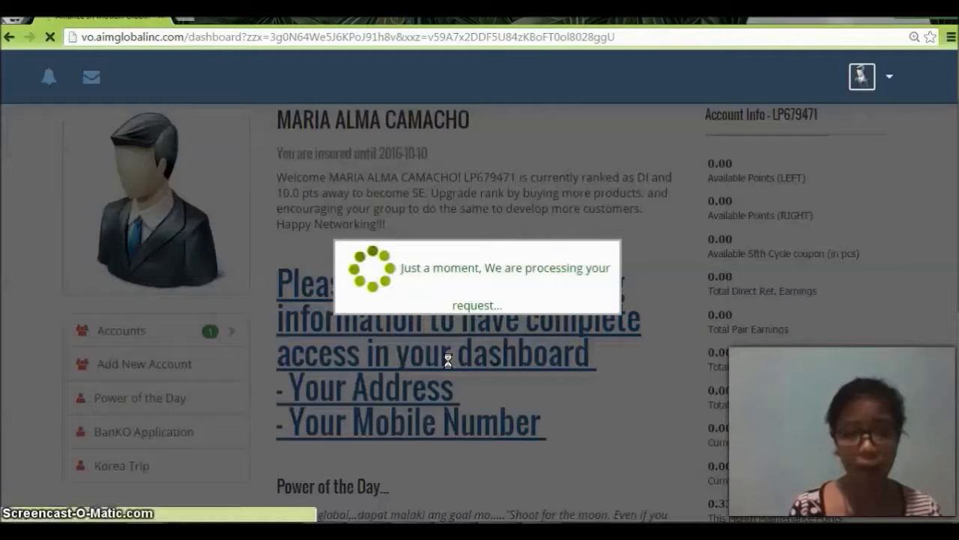
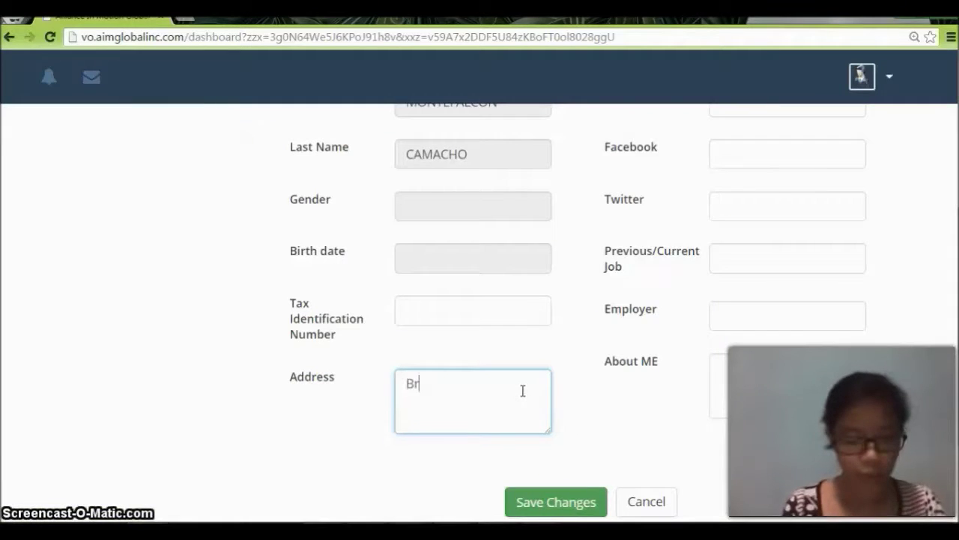
pyautogui.click(957, 183)
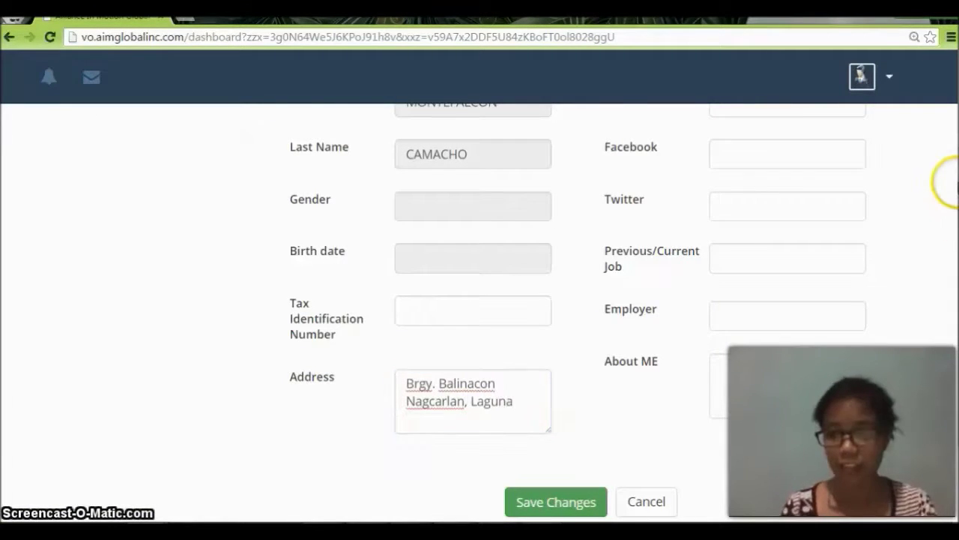
pyautogui.scroll(2, 952, 182)
# Enter the member's mobile number and save the profile changes
pyautogui.click(816, 169)
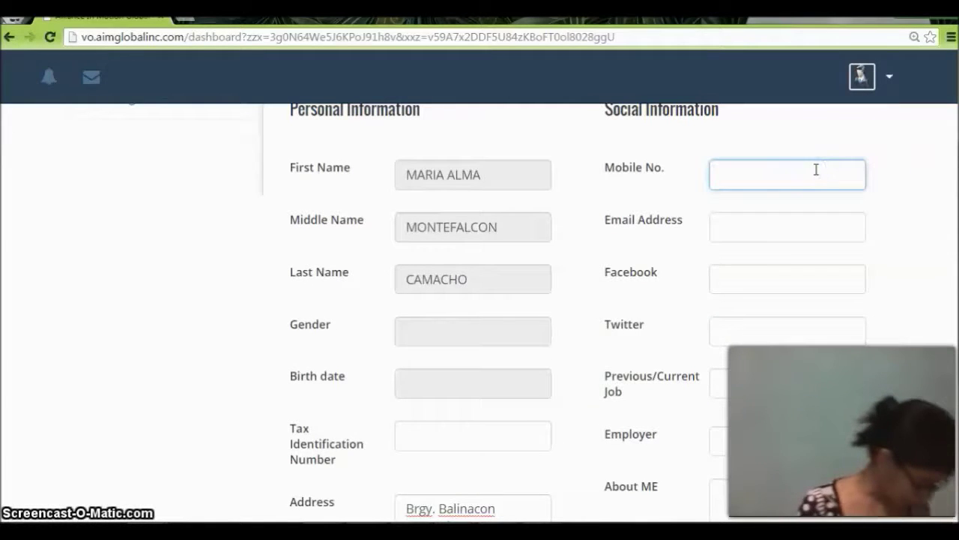
pyautogui.scroll(-1, 952, 188)
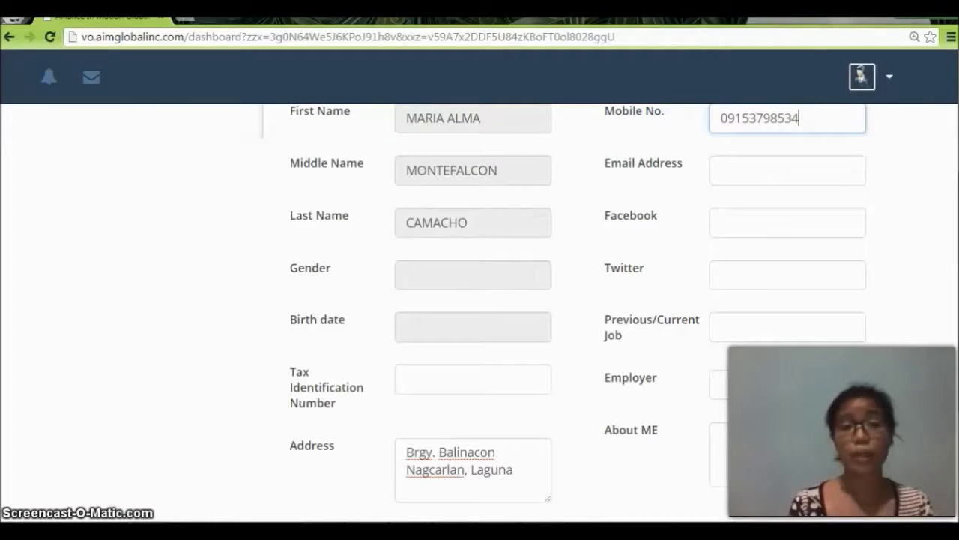
pyautogui.scroll(-3, 952, 219)
pyautogui.scroll(3, 955, 280)
pyautogui.scroll(-2, 955, 247)
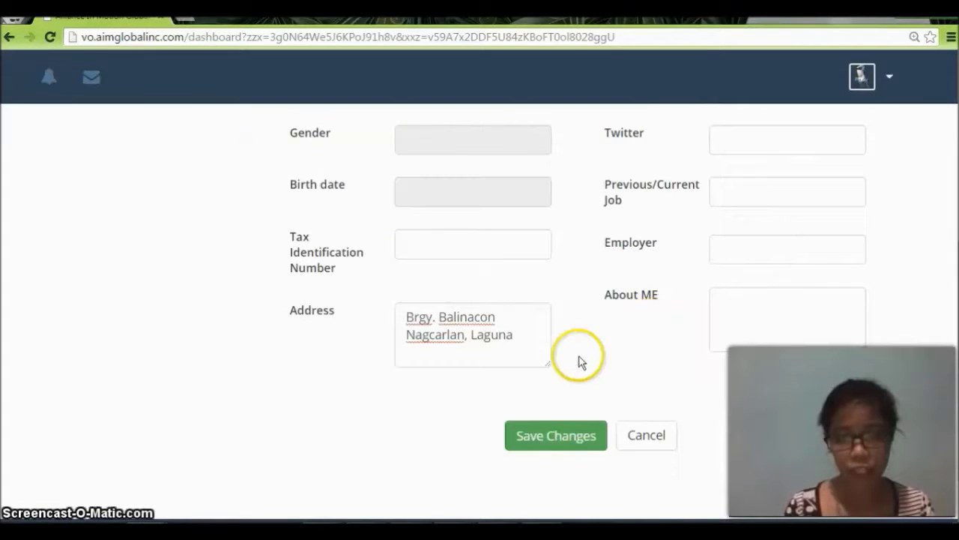
pyautogui.click(542, 444)
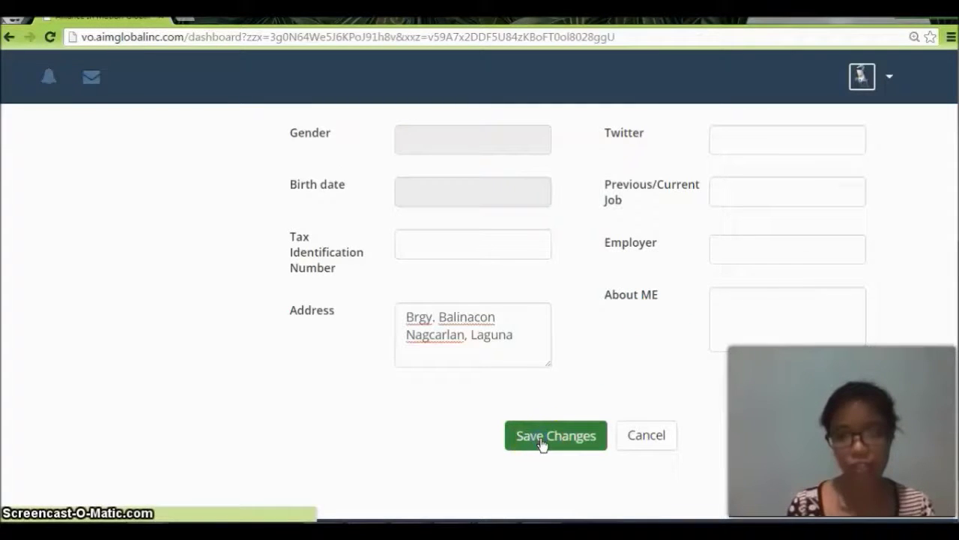
# Dismiss the profile-updated notice and open the site menu beside the logo
pyautogui.click(722, 100)
pyautogui.scroll(5, 935, 168)
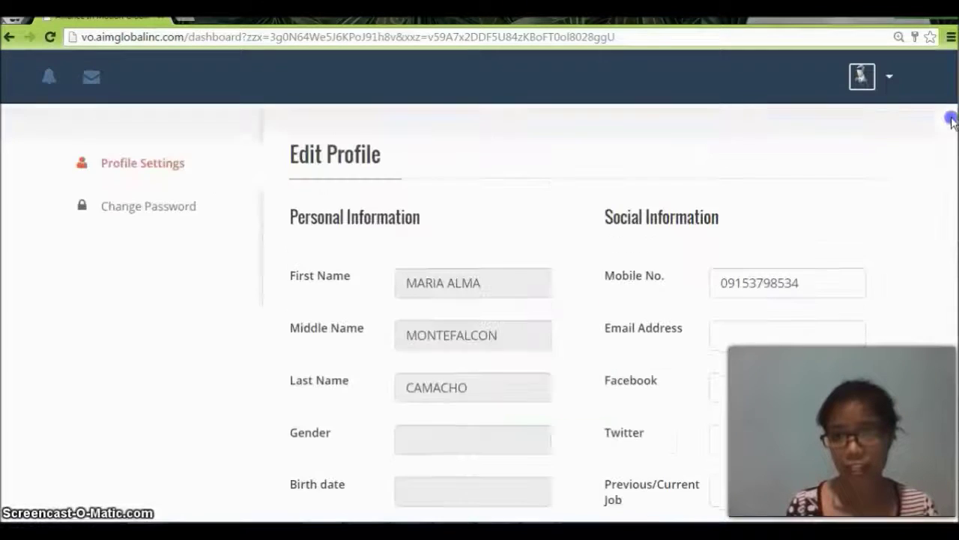
pyautogui.scroll(1, 223, 148)
pyautogui.click(220, 142)
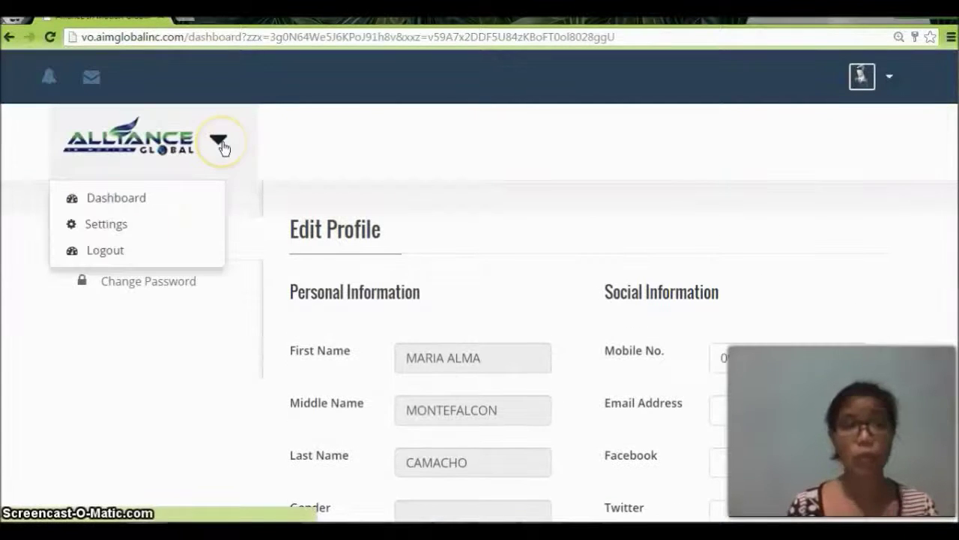